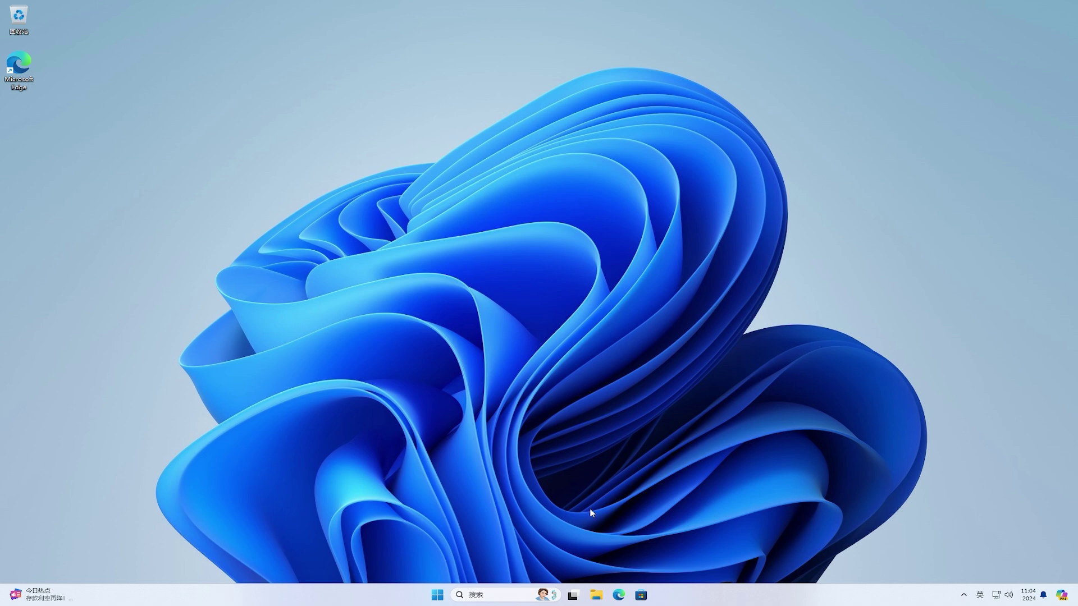
Step: Open the C:\Windows folder from This PC in File Explorer
left_click(598, 595)
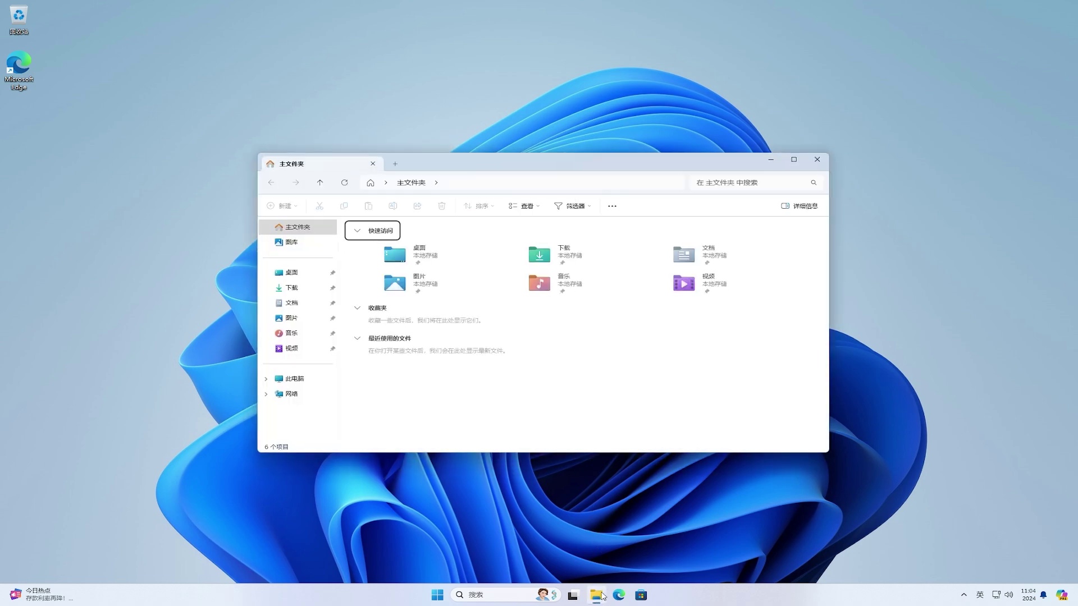
left_click(294, 380)
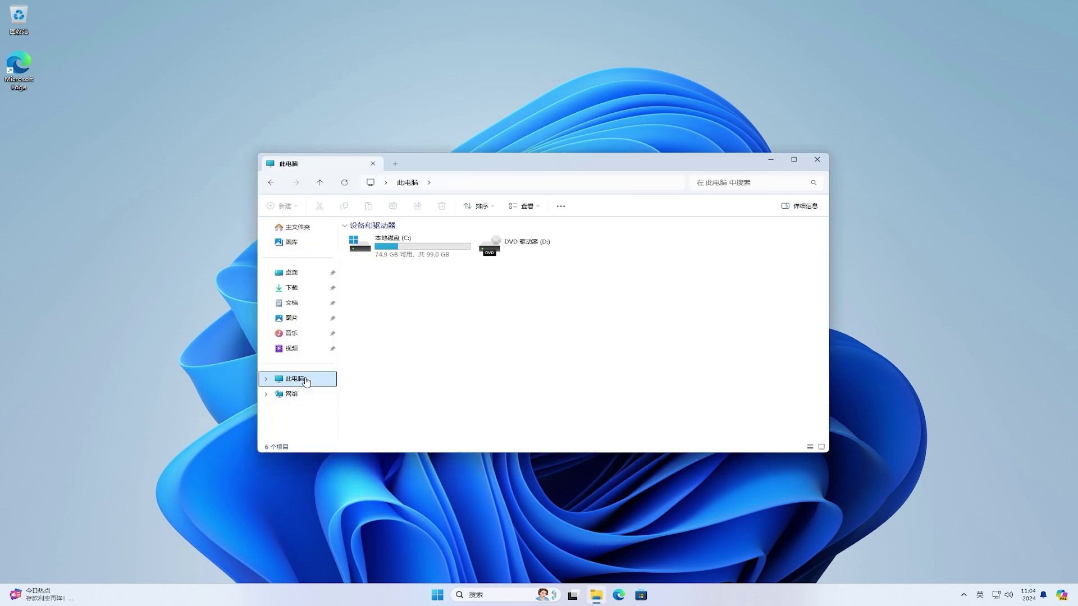
double_click(445, 258)
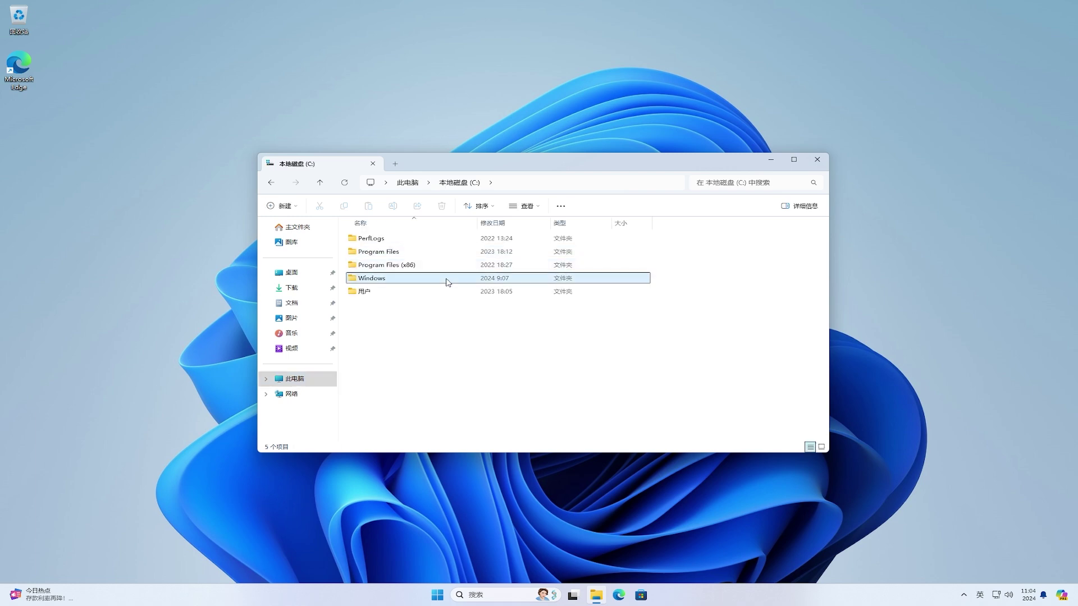
double_click(447, 279)
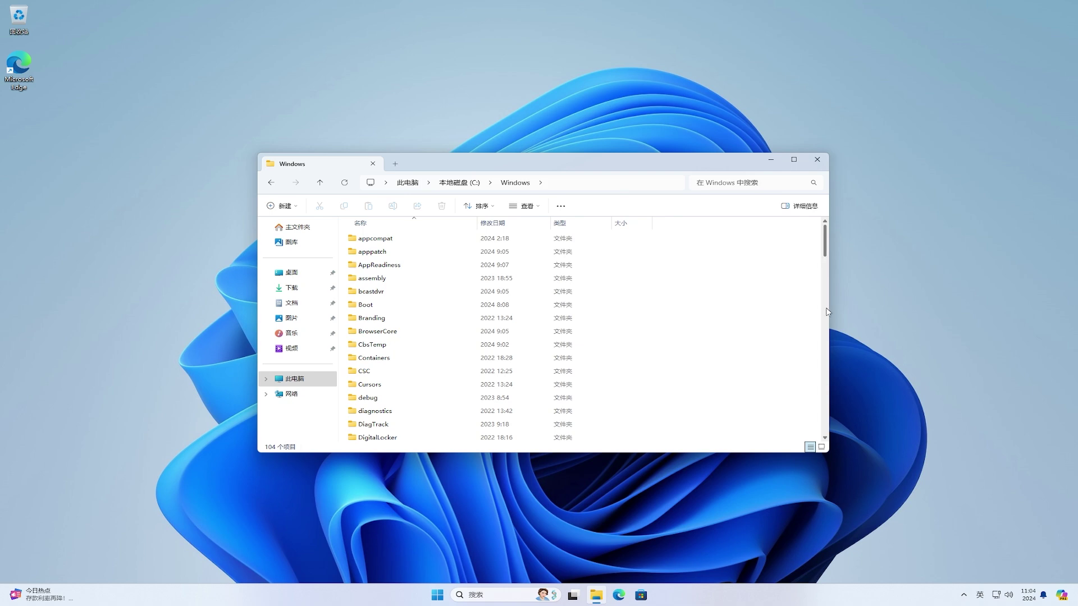
Step: Scroll to the bottom of the Windows folder and select twain_32.dll
left_click_drag(829, 311, 827, 438)
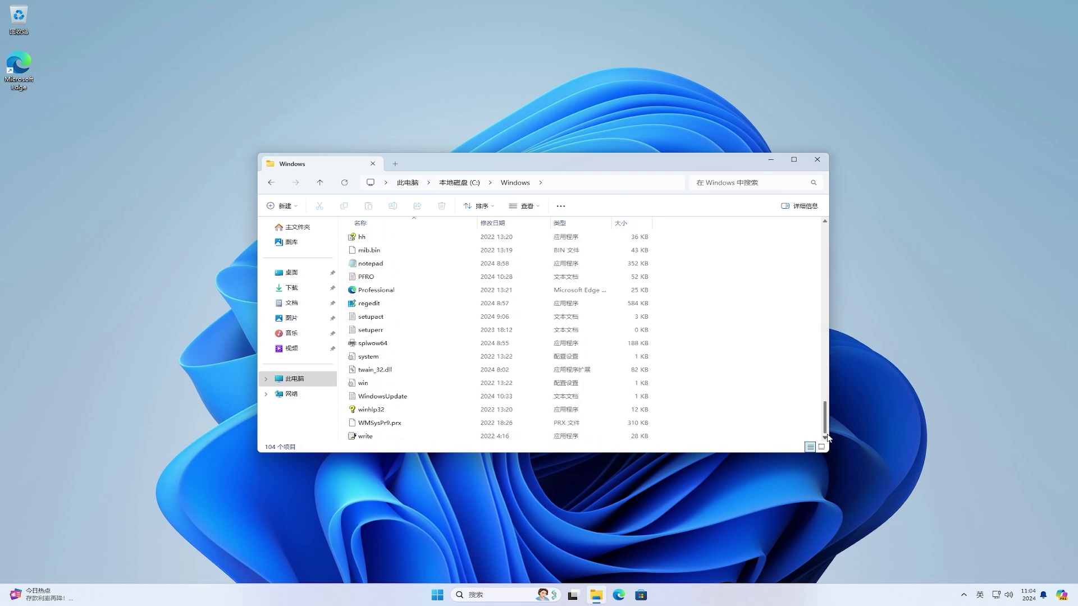
left_click(428, 369)
left_click(428, 397)
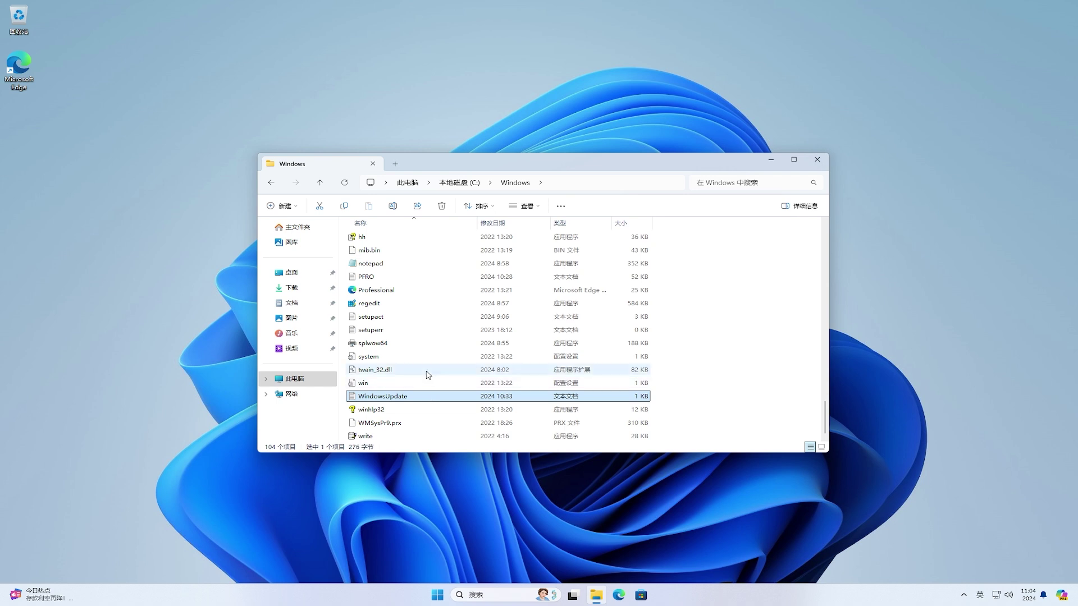
left_click(429, 371)
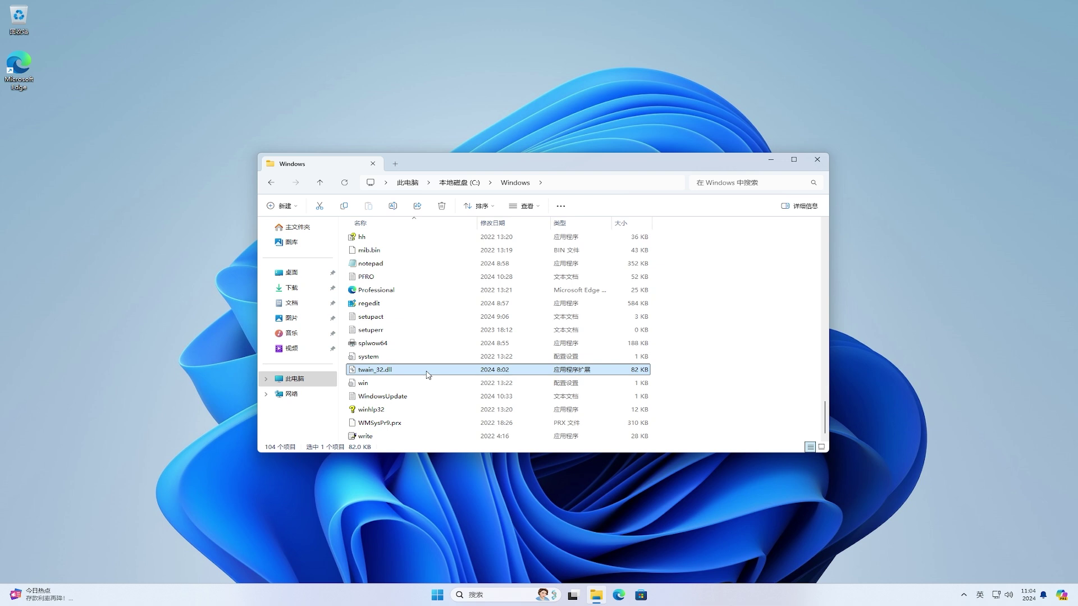
Step: Try opening twain_32.dll, browse Microsoft Store for an app, and widen the Store window
double_click(429, 375)
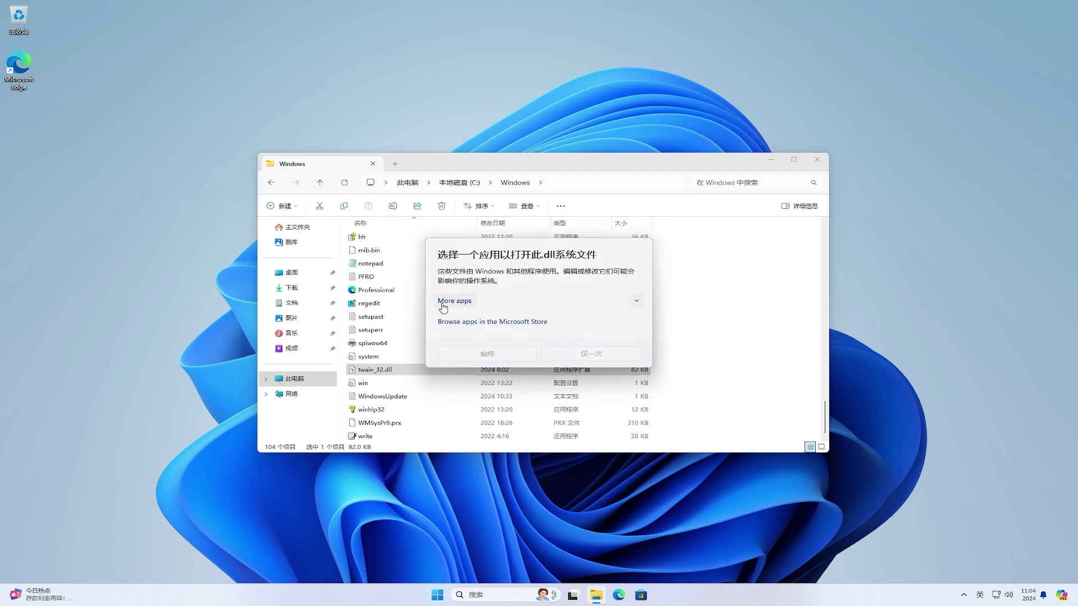
left_click(638, 302)
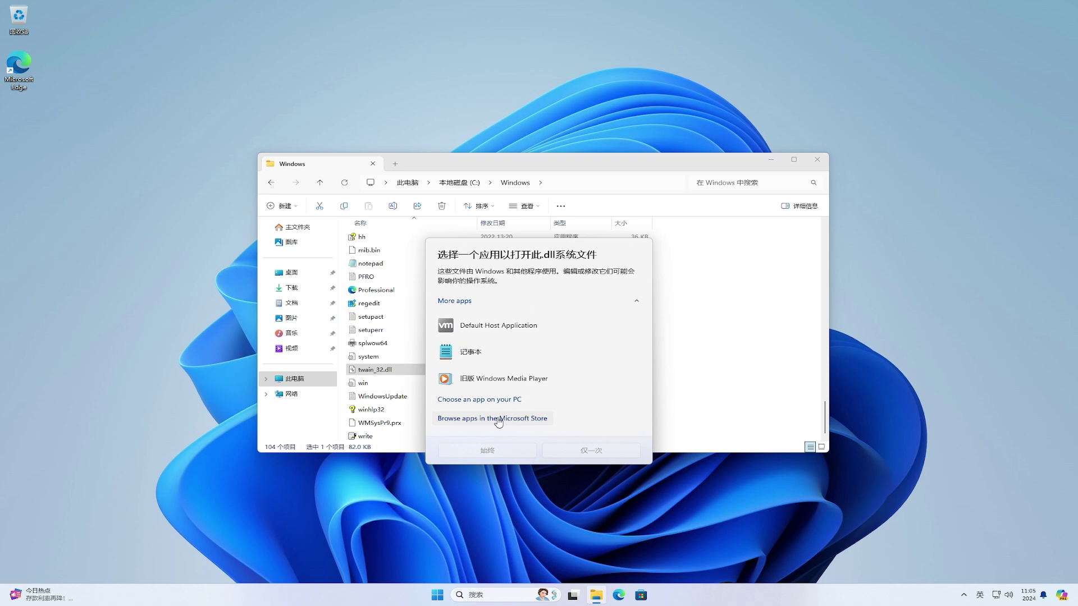
left_click(499, 419)
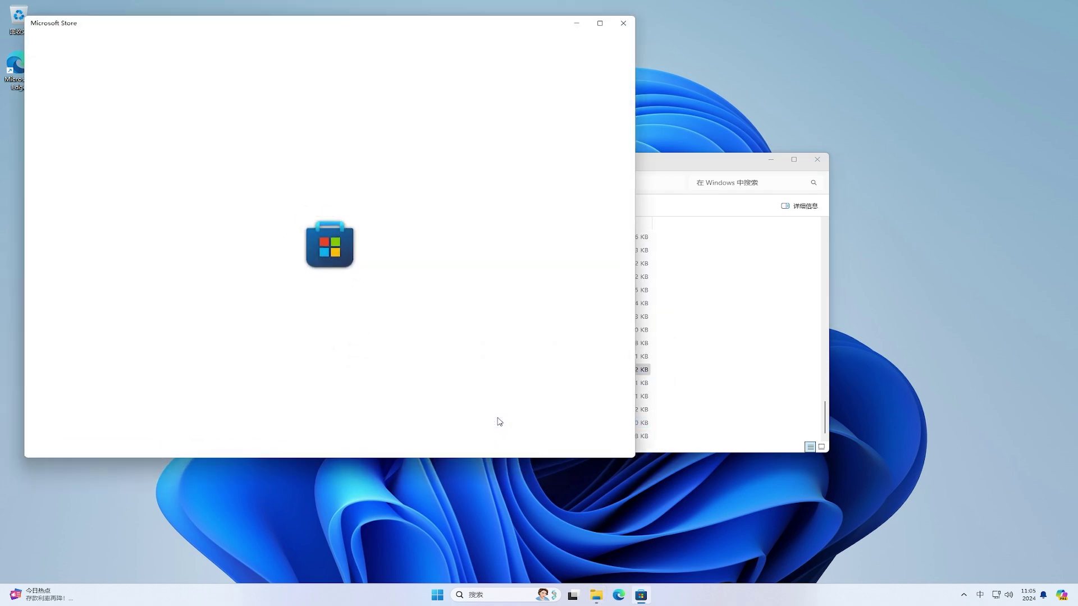
left_click(771, 159)
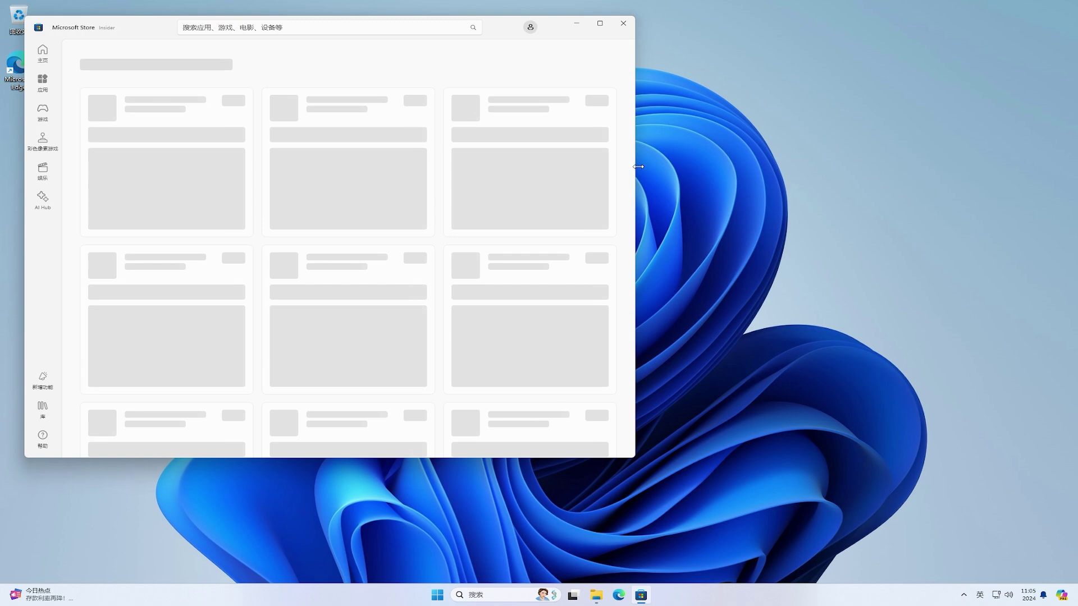
left_click_drag(640, 168, 841, 179)
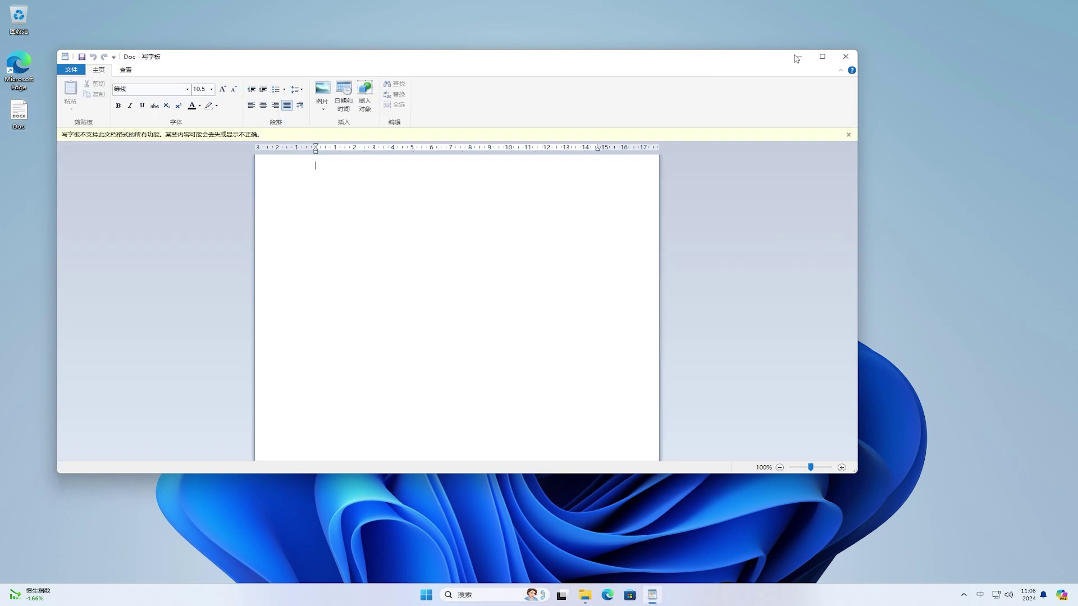
Step: Close WordPad and search Microsoft Store for an app via the desktop Doc file's Open with
left_click(847, 56)
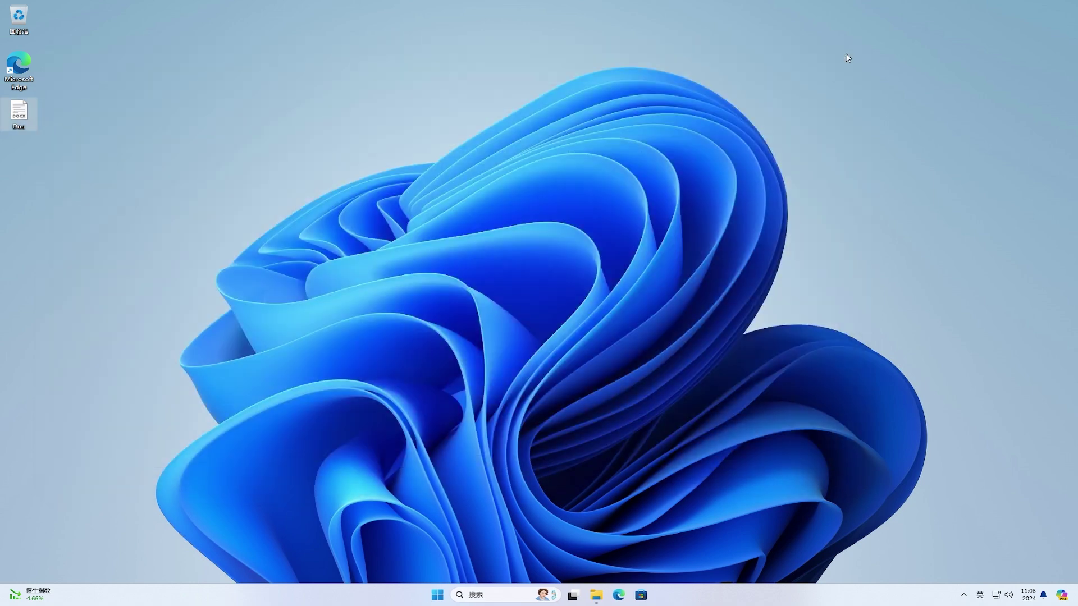
right_click(19, 114)
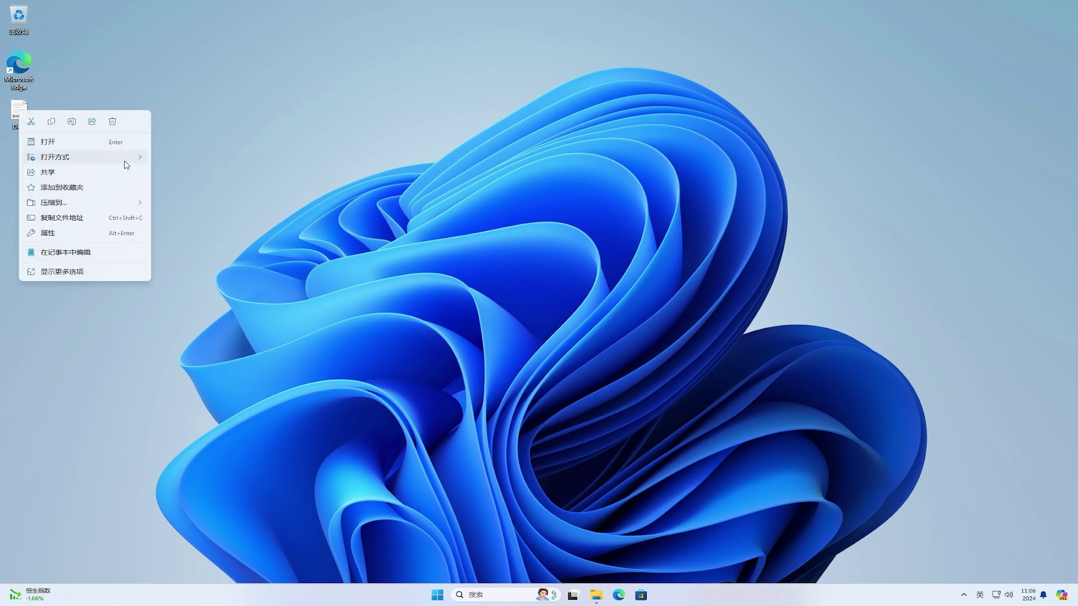
mouse_move(125, 161)
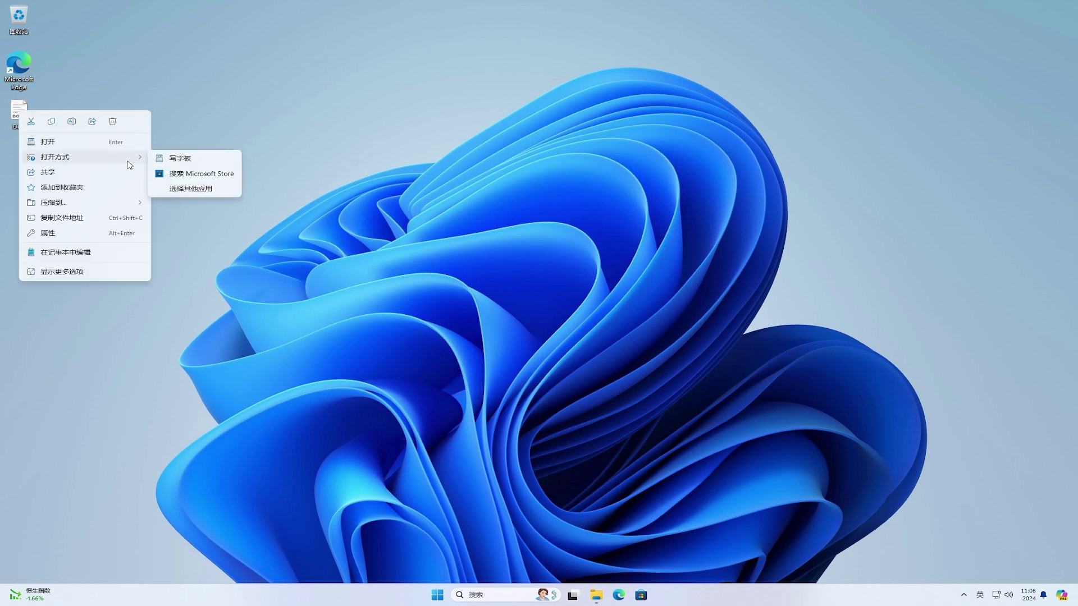
left_click(199, 174)
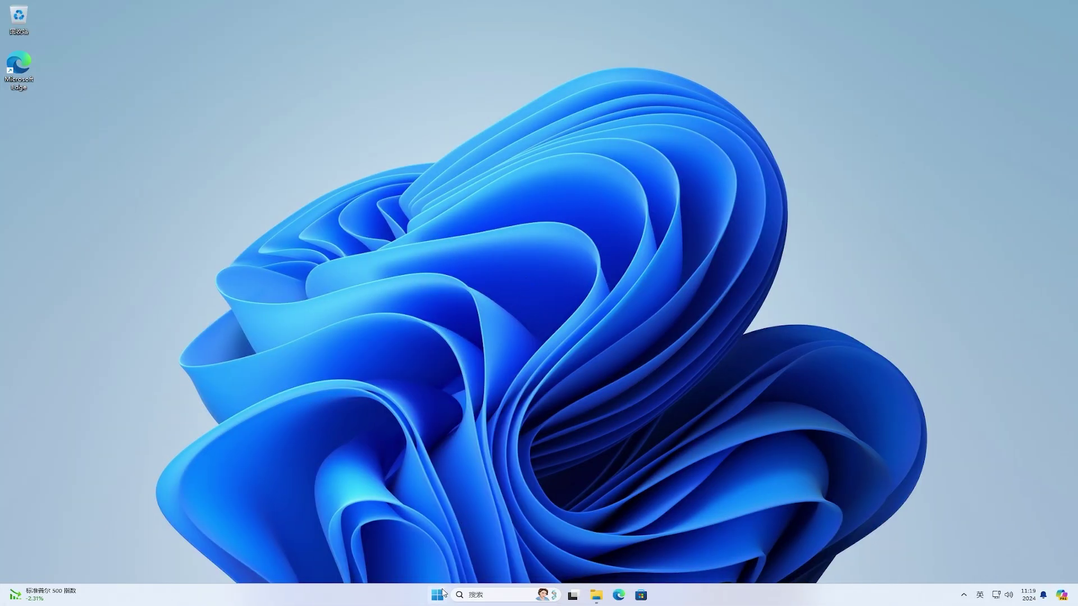
Step: Go to Settings > Privacy & security > Recommendations & offers and expand Personalized offers
left_click(439, 596)
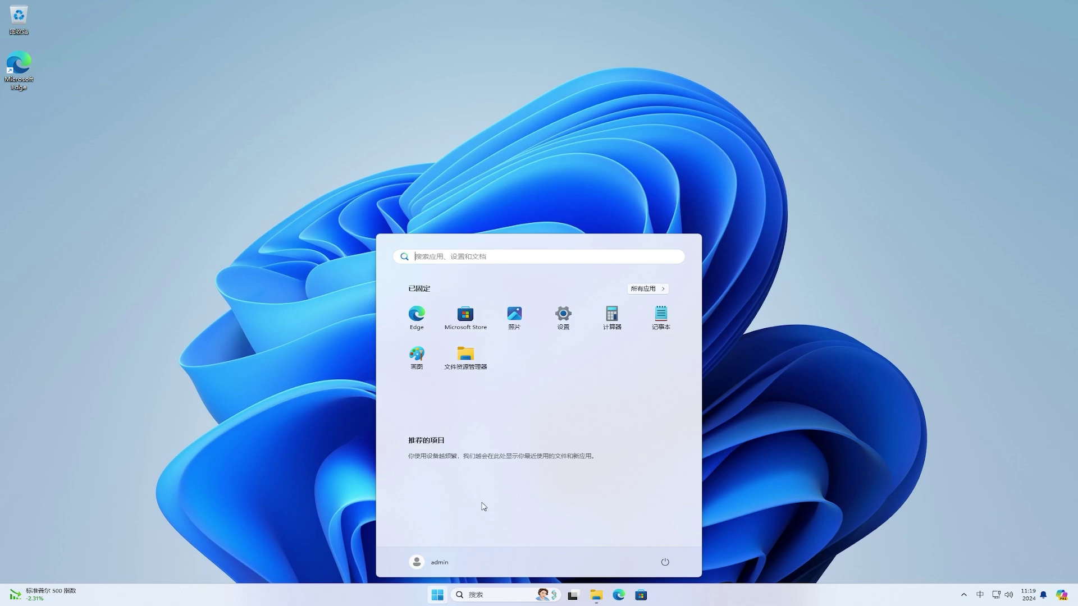
left_click(563, 316)
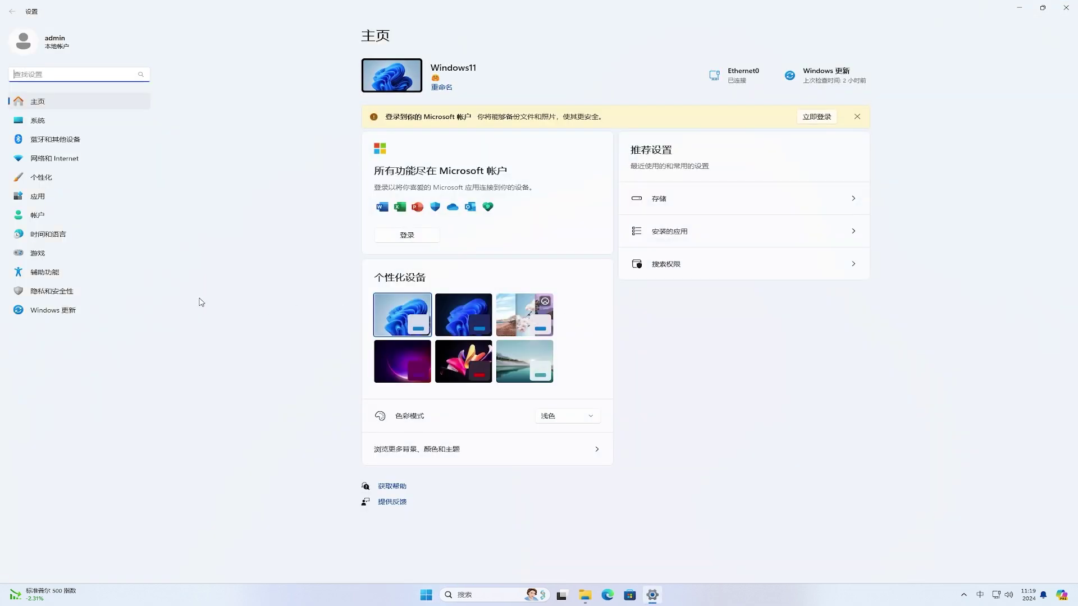
left_click(109, 298)
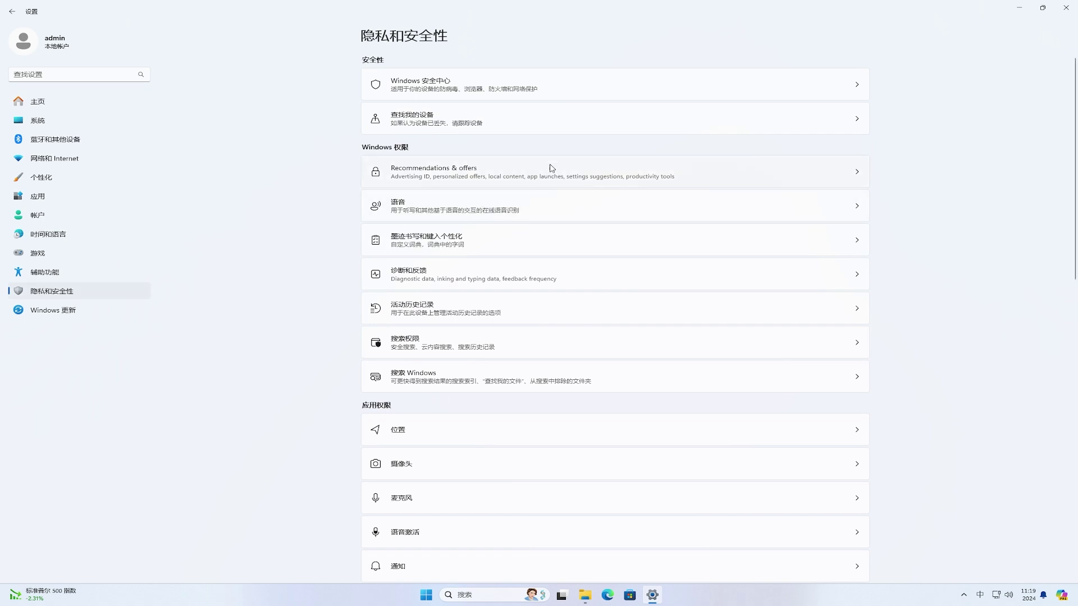
left_click(599, 168)
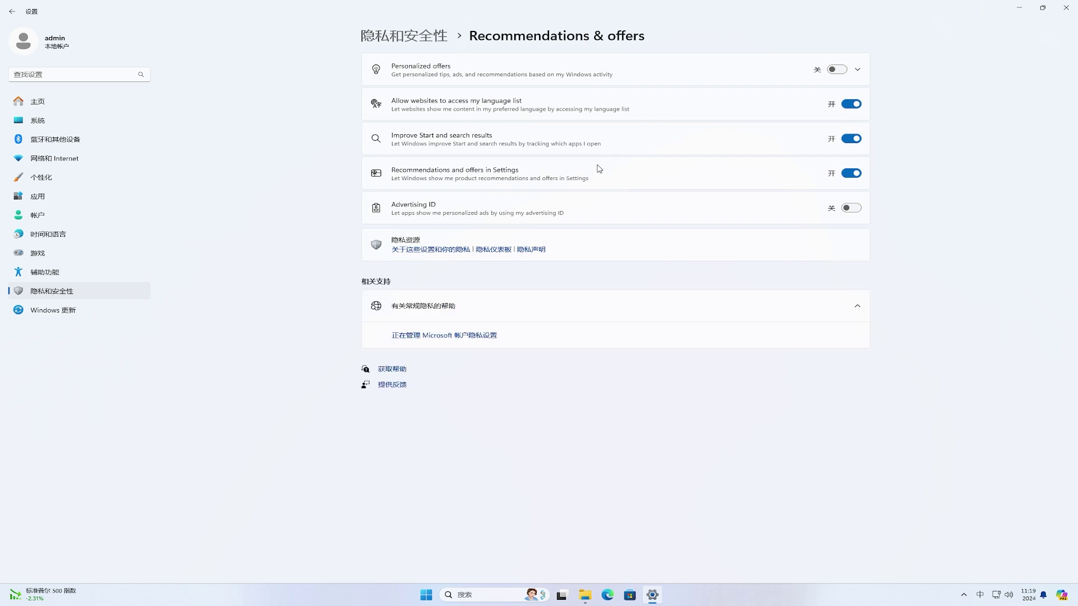
left_click(858, 71)
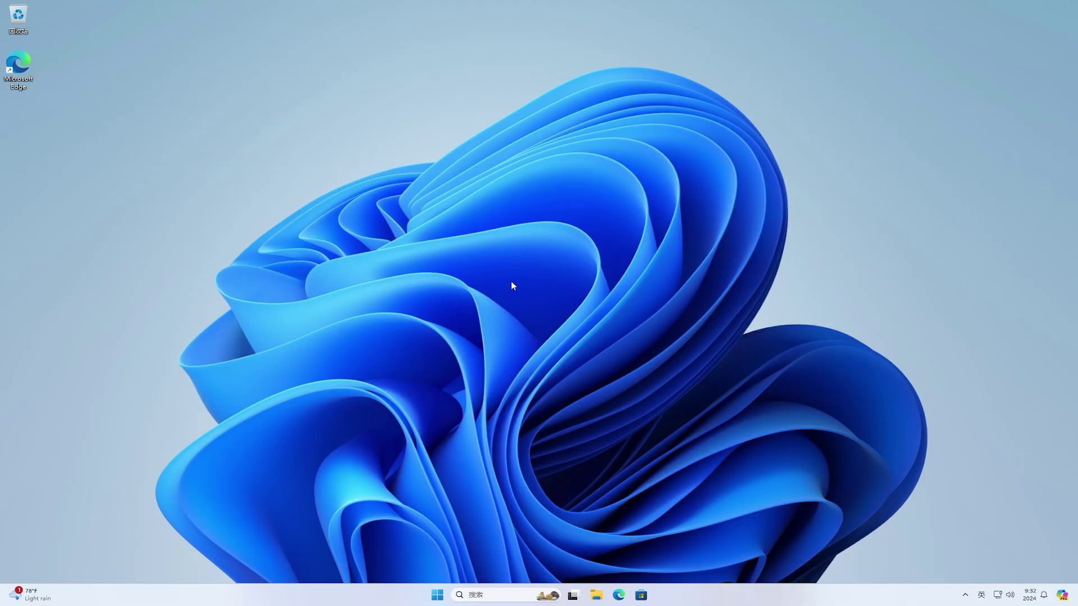
Step: Check for updates under Windows Update, then open the Windows Insider Program page
left_click(436, 597)
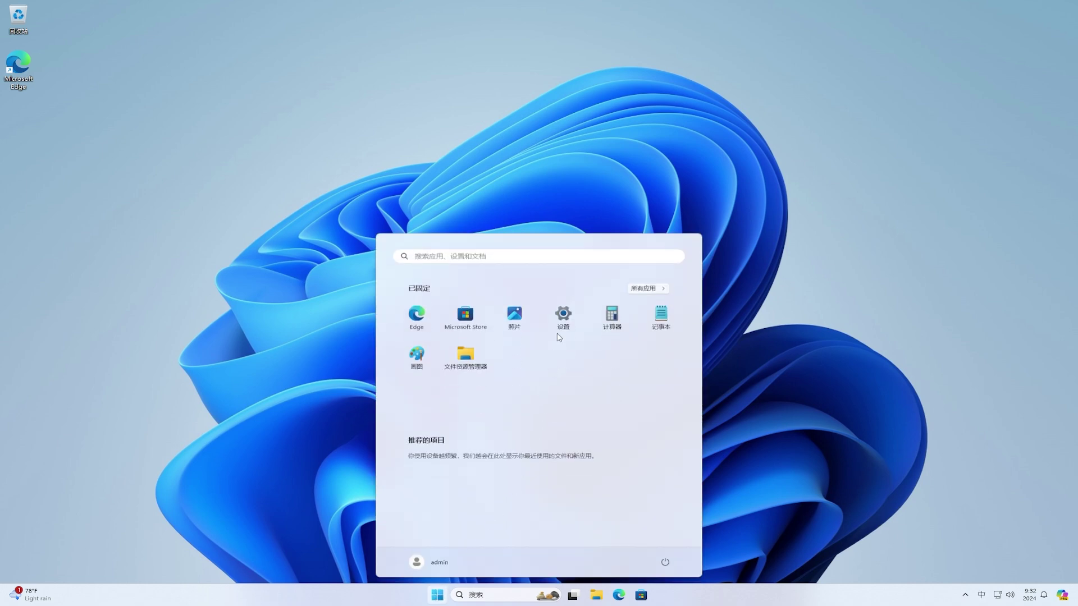
left_click(563, 315)
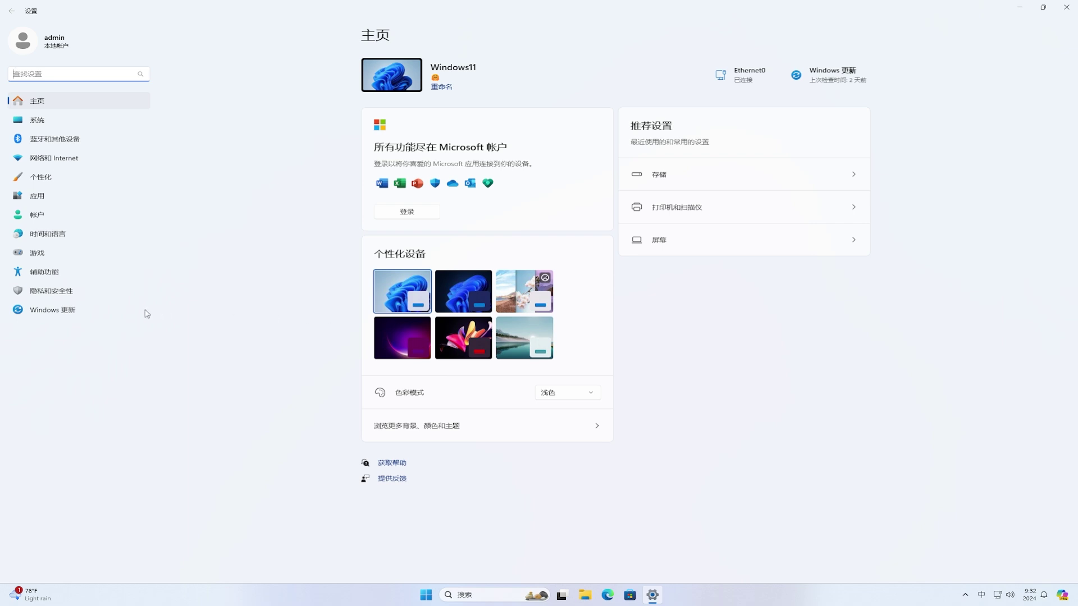
left_click(101, 313)
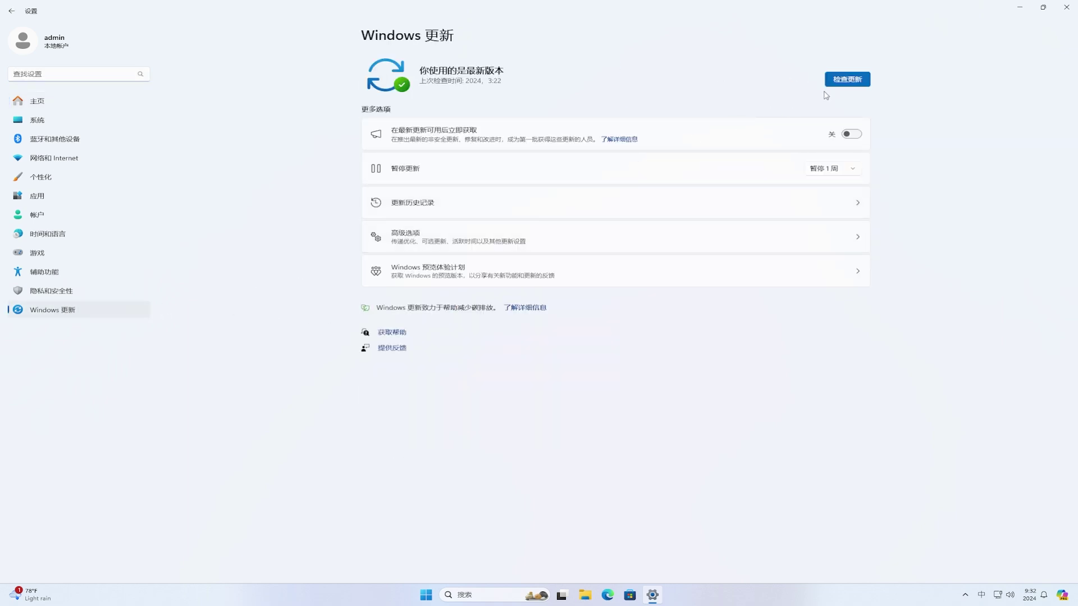
left_click(847, 80)
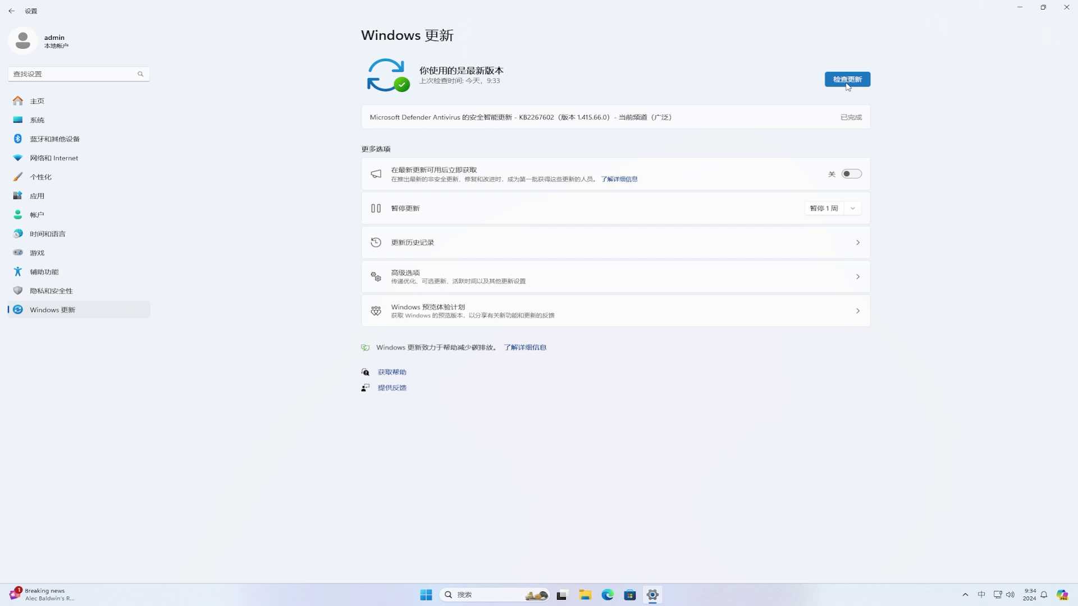
left_click(540, 316)
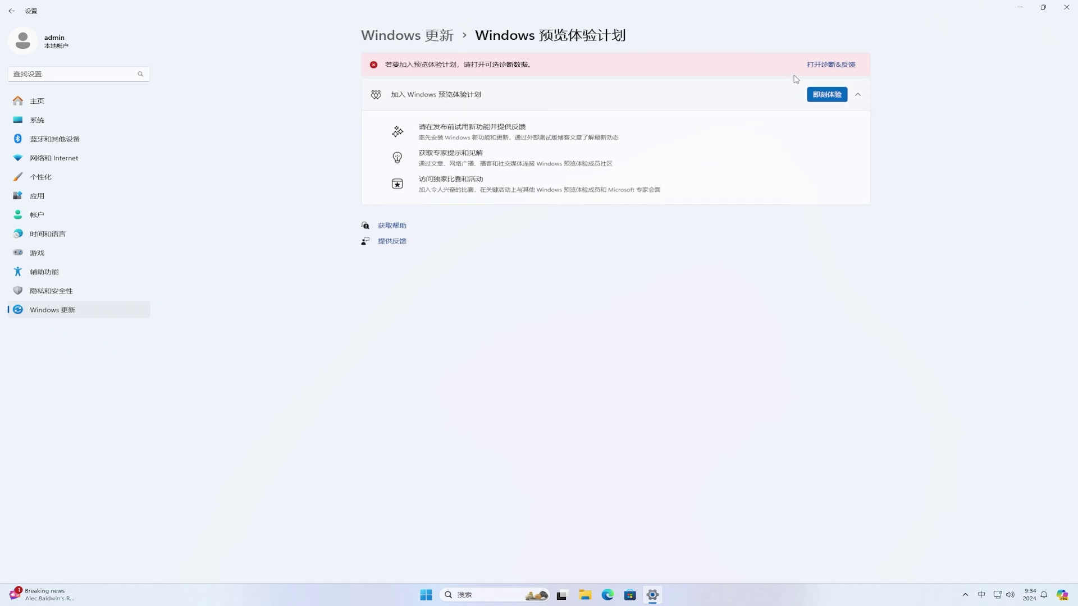
Step: Switch Send optional diagnostic data to On in Diagnostics & feedback, then go back
left_click(813, 66)
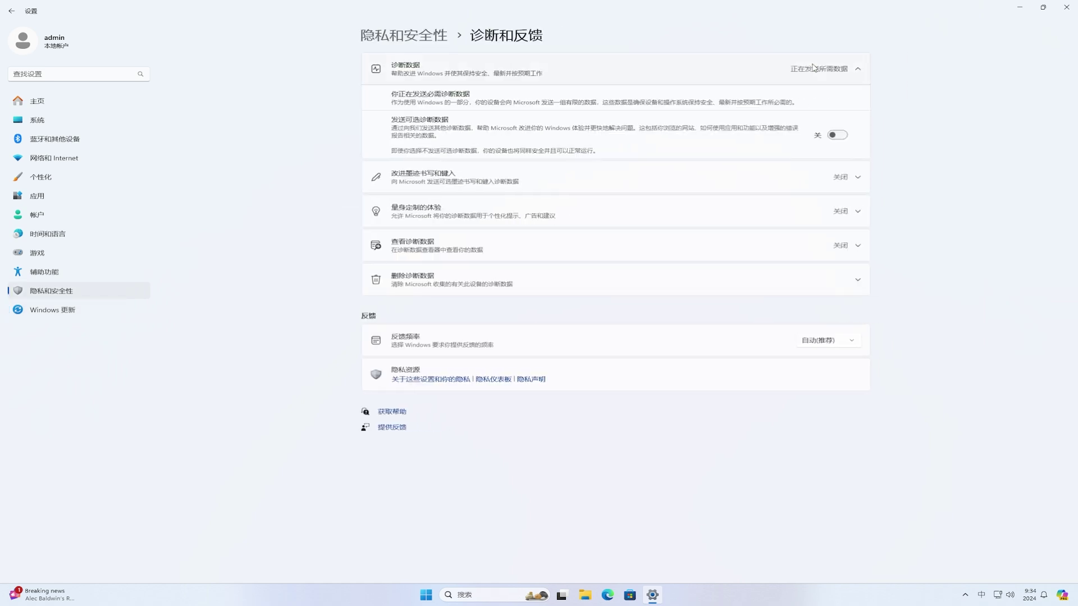
left_click(837, 137)
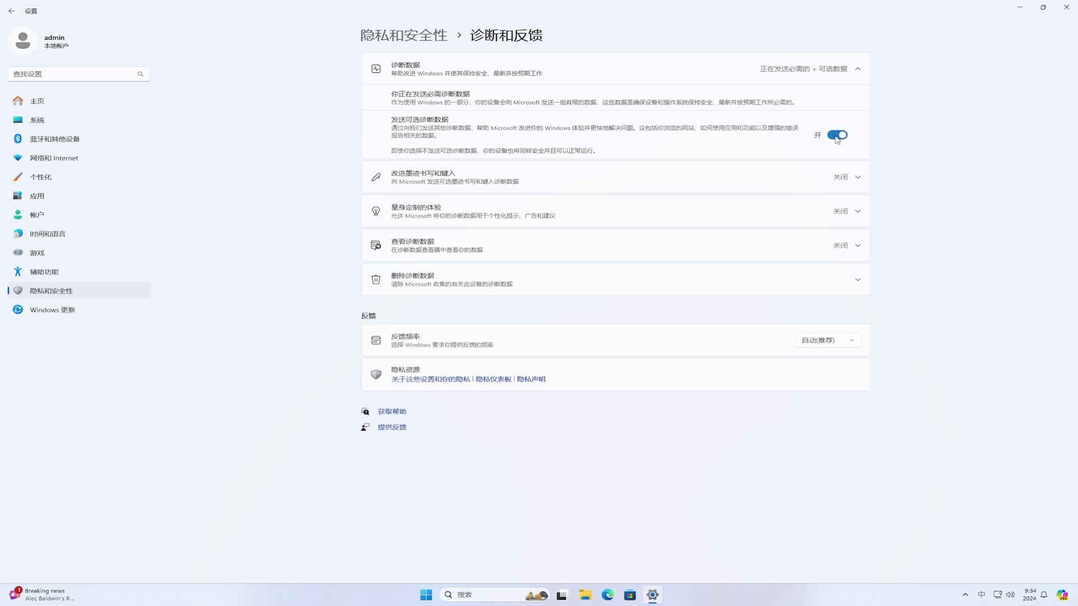
left_click(12, 12)
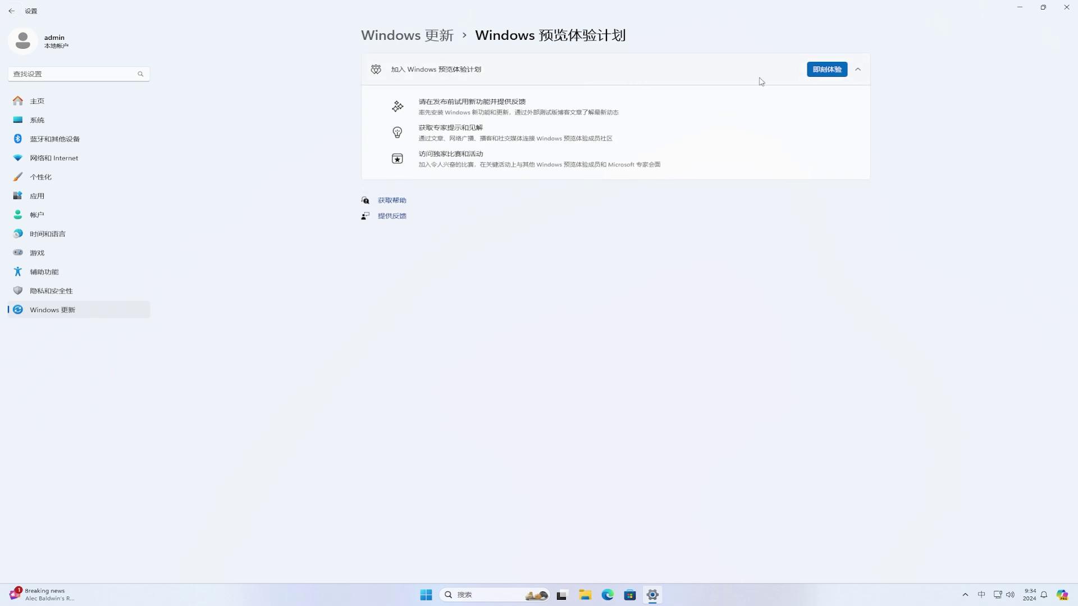
Step: Start joining the Windows Insider Program and choose to link a Microsoft account
left_click(831, 76)
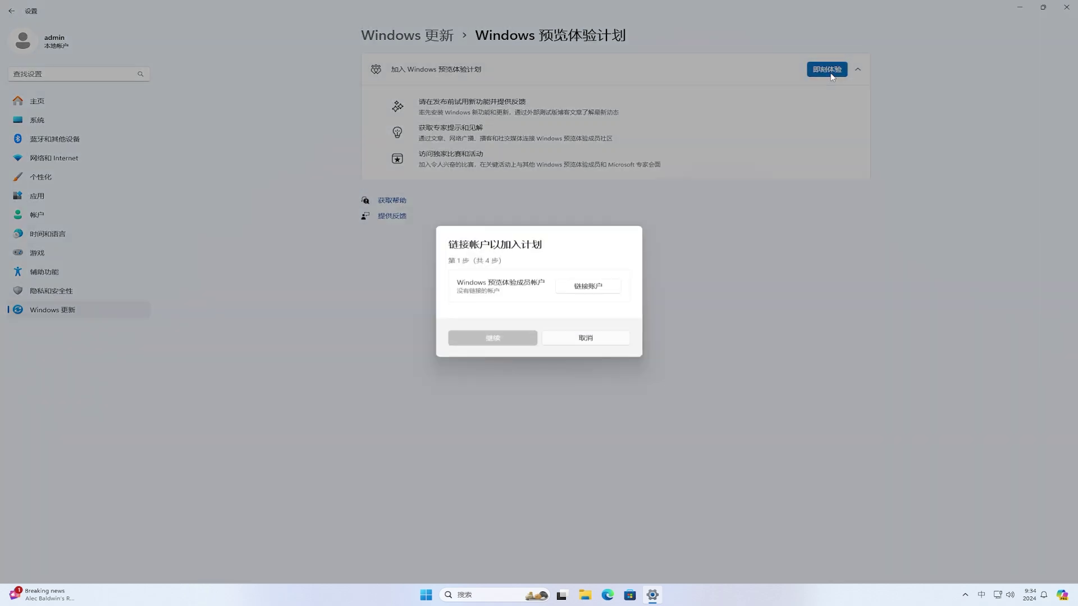
left_click(586, 287)
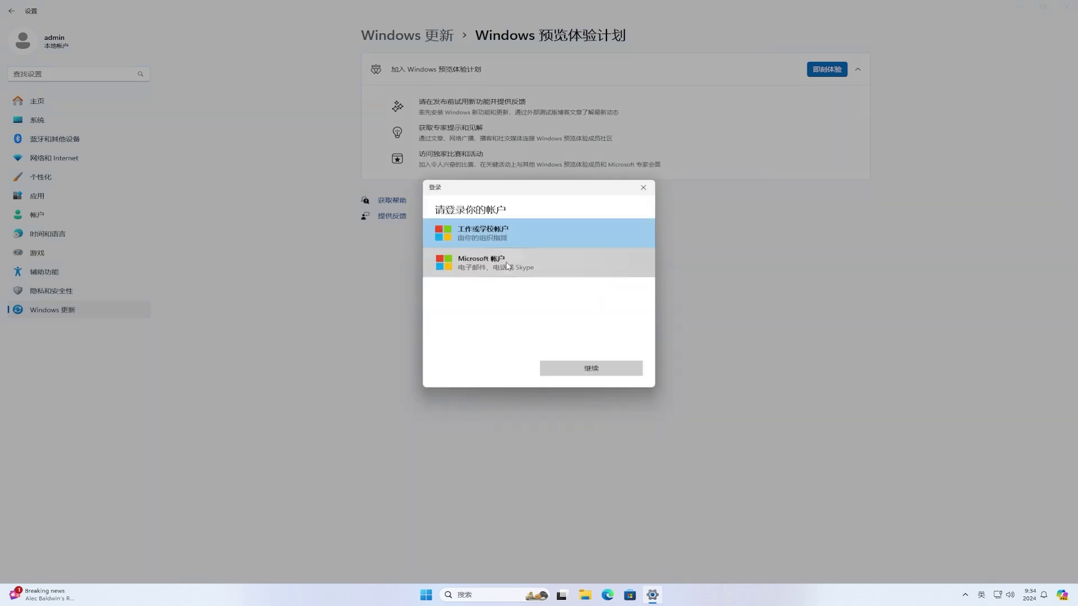
left_click(507, 264)
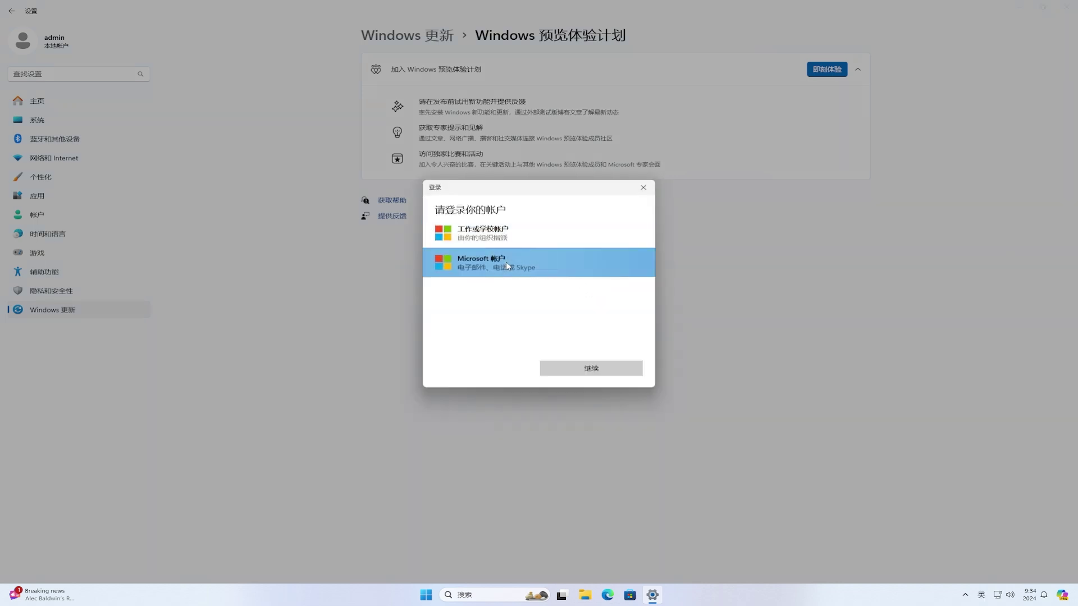
left_click(611, 371)
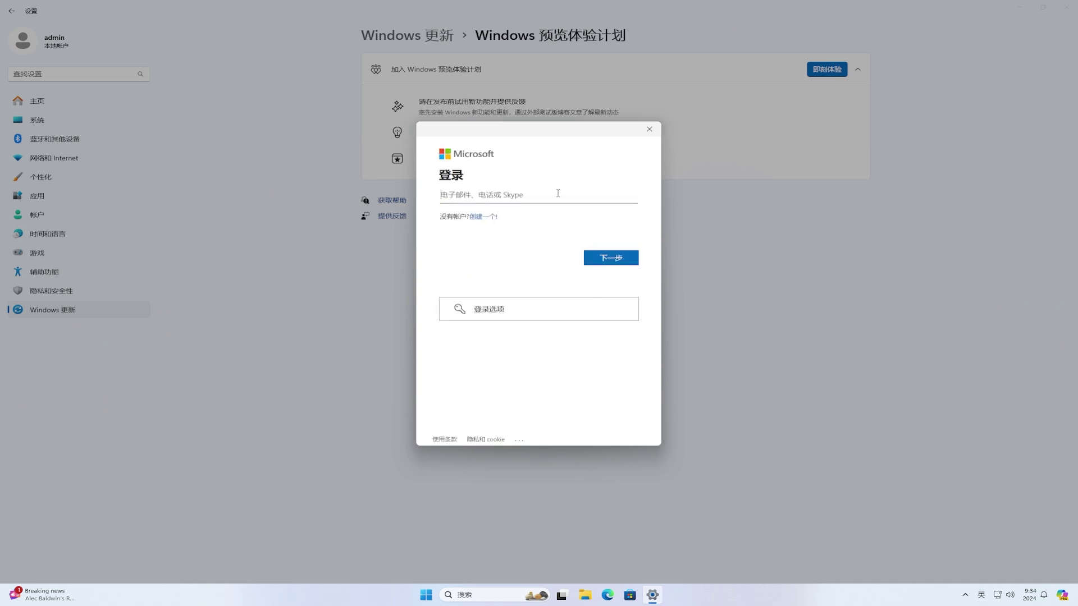
Step: Sign in with the Microsoft account's e-mail and password and confirm the account
left_click(631, 261)
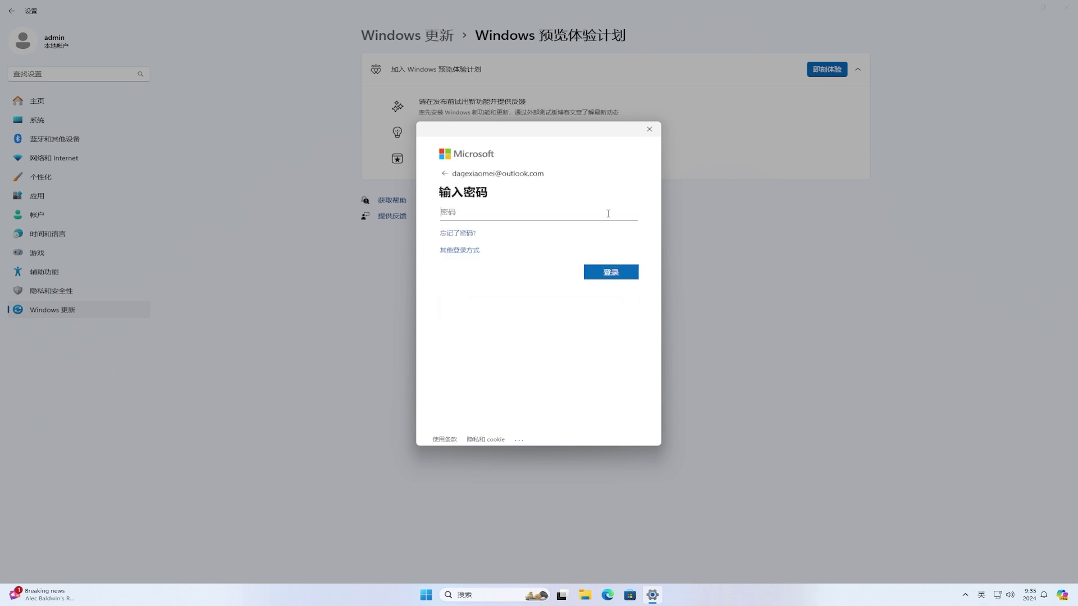
type("•••••••••••••••••")
left_click(628, 273)
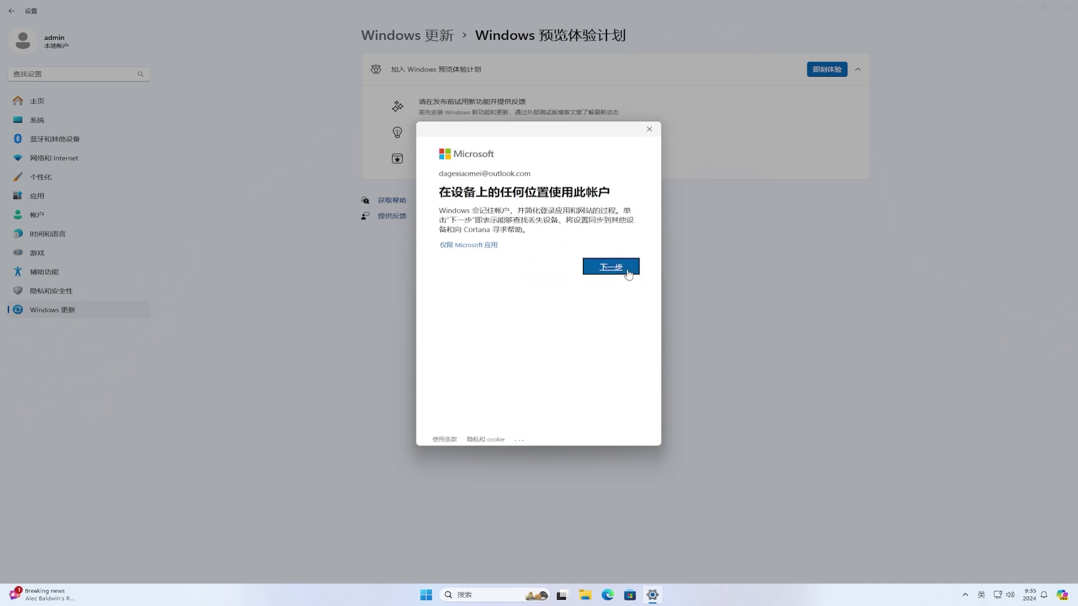
left_click(484, 248)
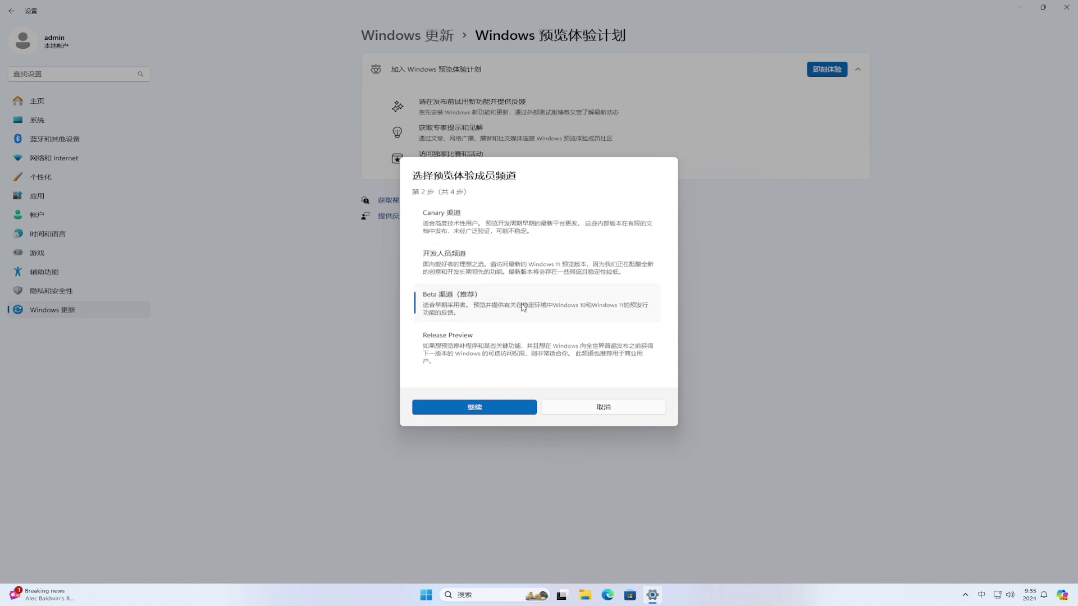
Step: Confirm the Beta channel, accept the Insider agreement, and restart the PC
left_click(474, 408)
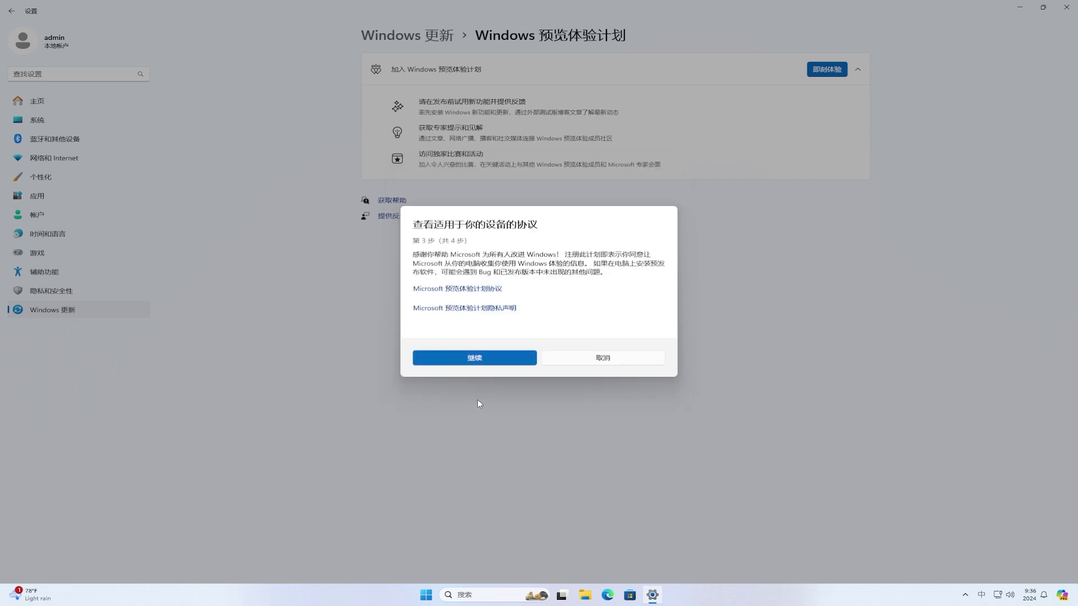
left_click(503, 364)
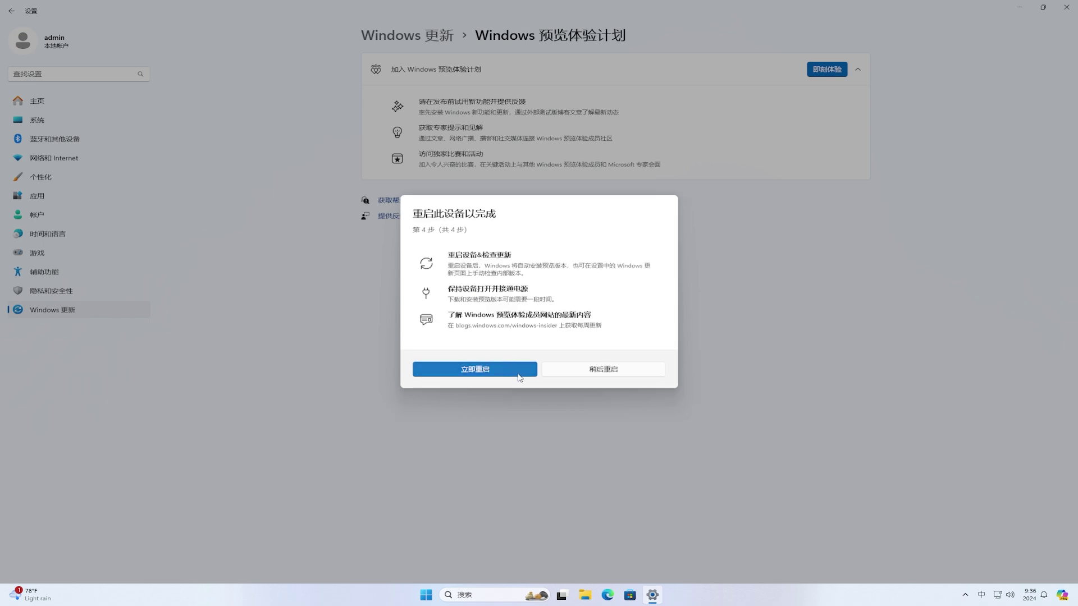
left_click(520, 371)
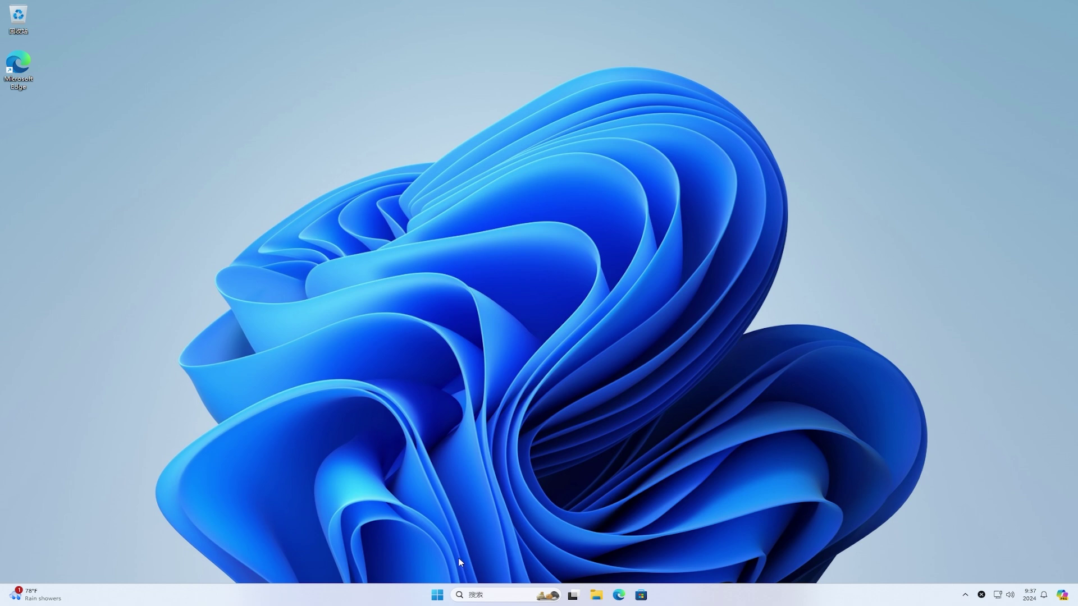
Step: Turn on 'Get the latest updates', check for updates, and open the Windows Insider Program page
left_click(437, 596)
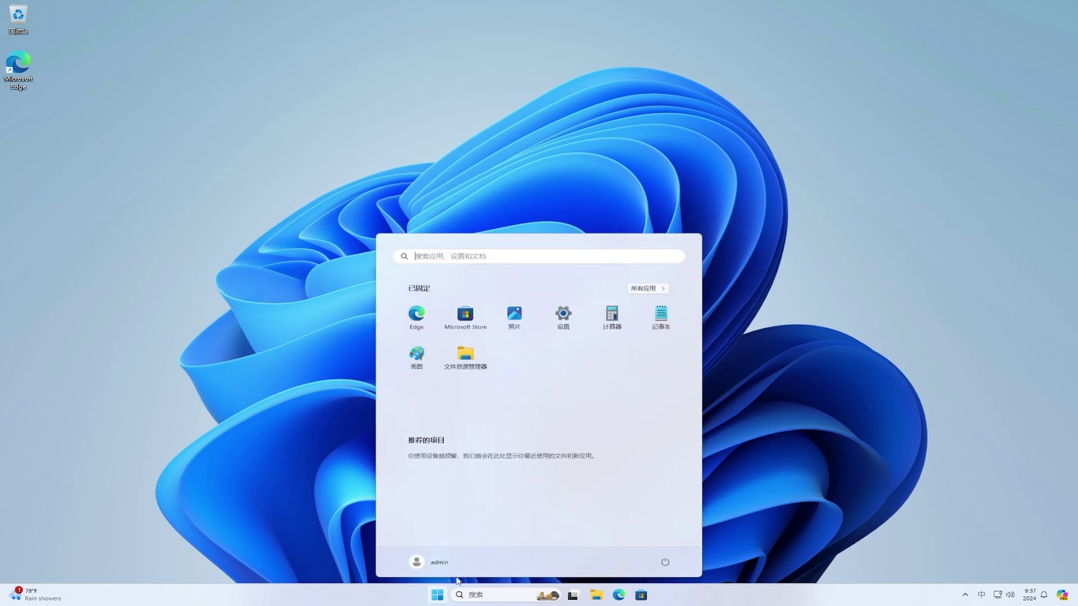
left_click(563, 315)
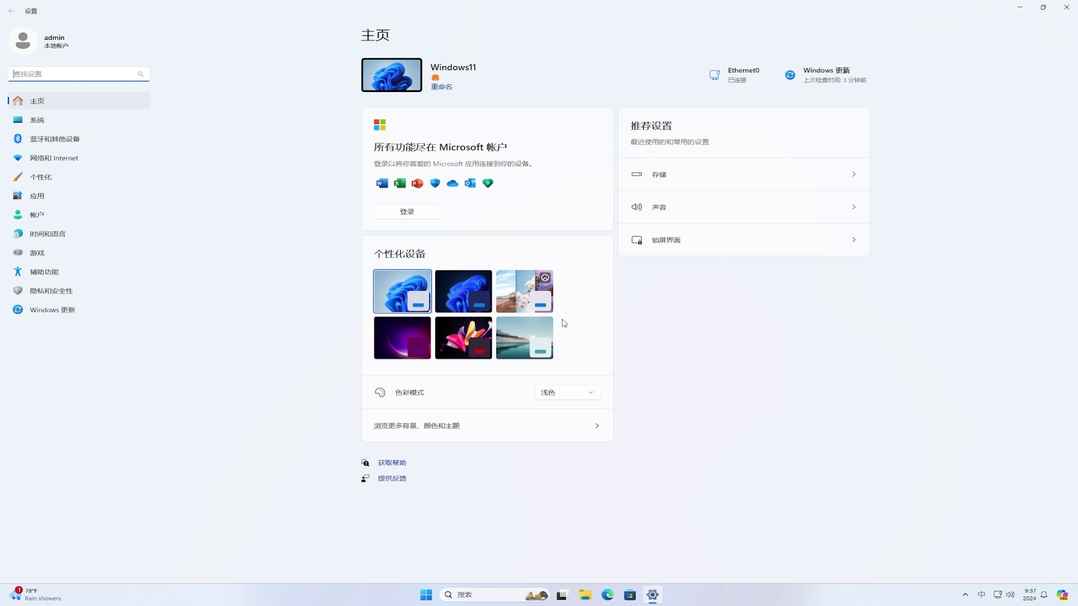
left_click(69, 317)
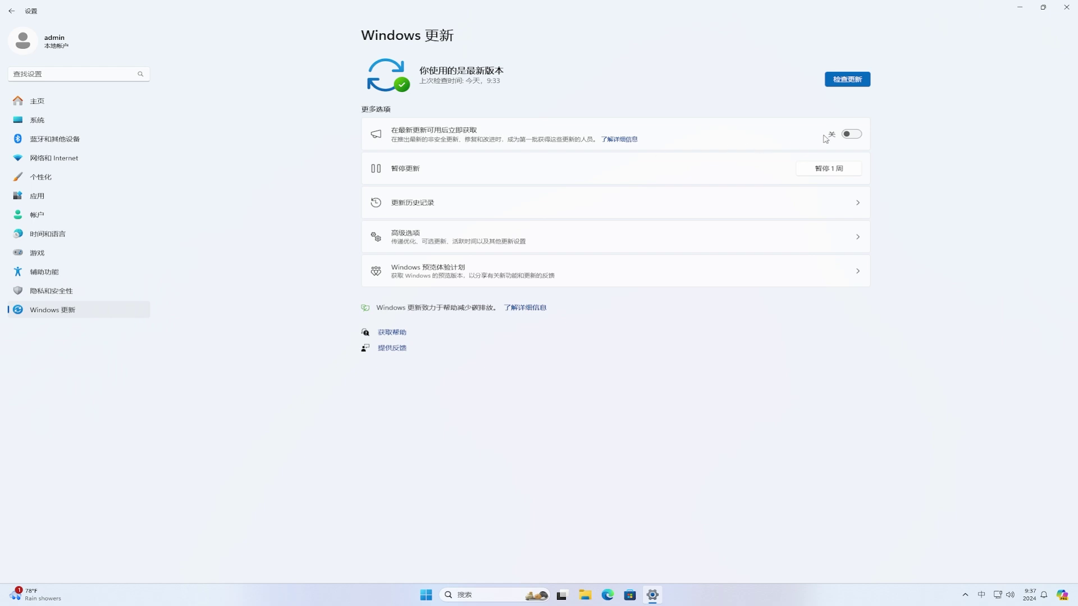
left_click(852, 135)
left_click(858, 80)
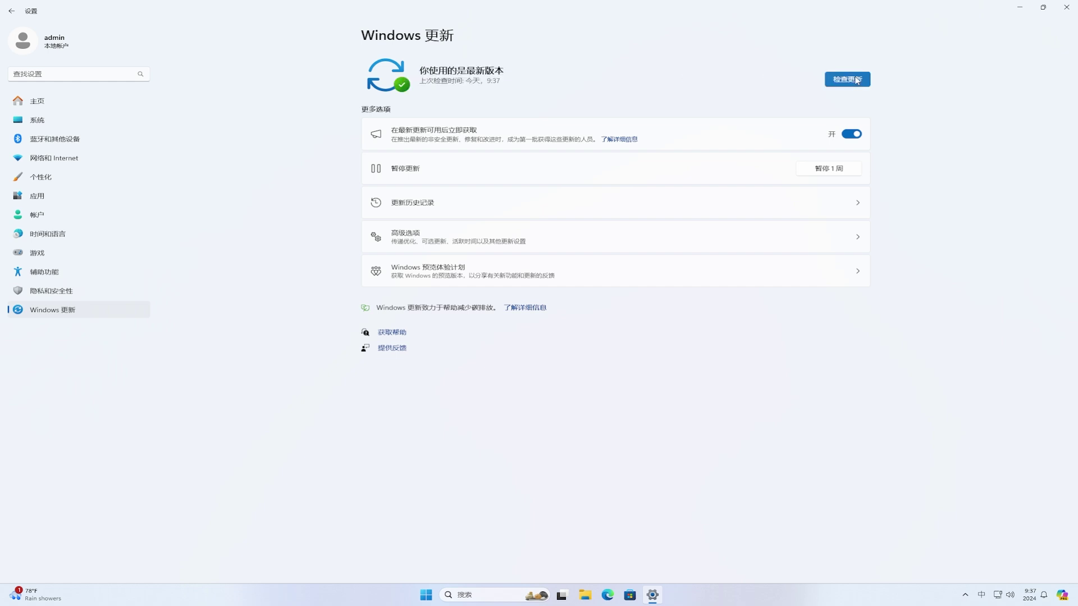
left_click(456, 275)
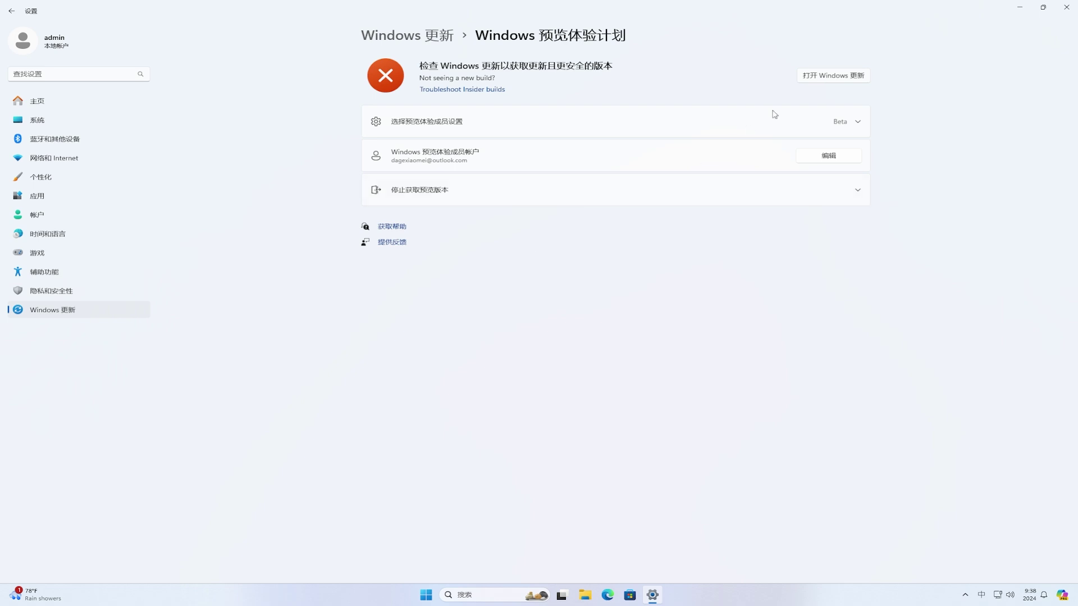
Step: Return to Windows Update and check for updates to download Insider Preview 10.0.22635.3936
left_click(851, 77)
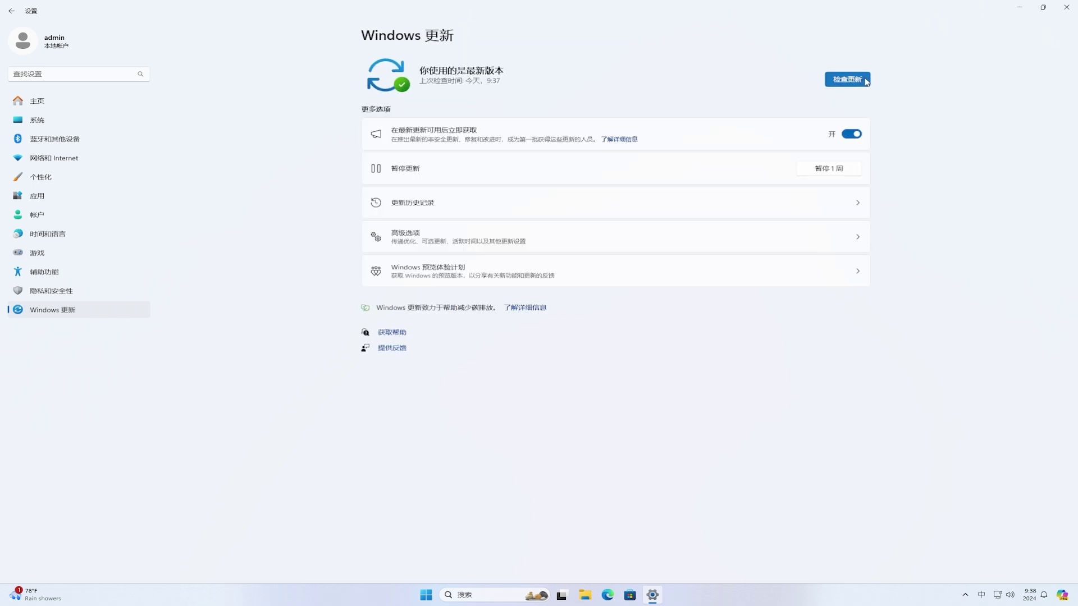
left_click(865, 81)
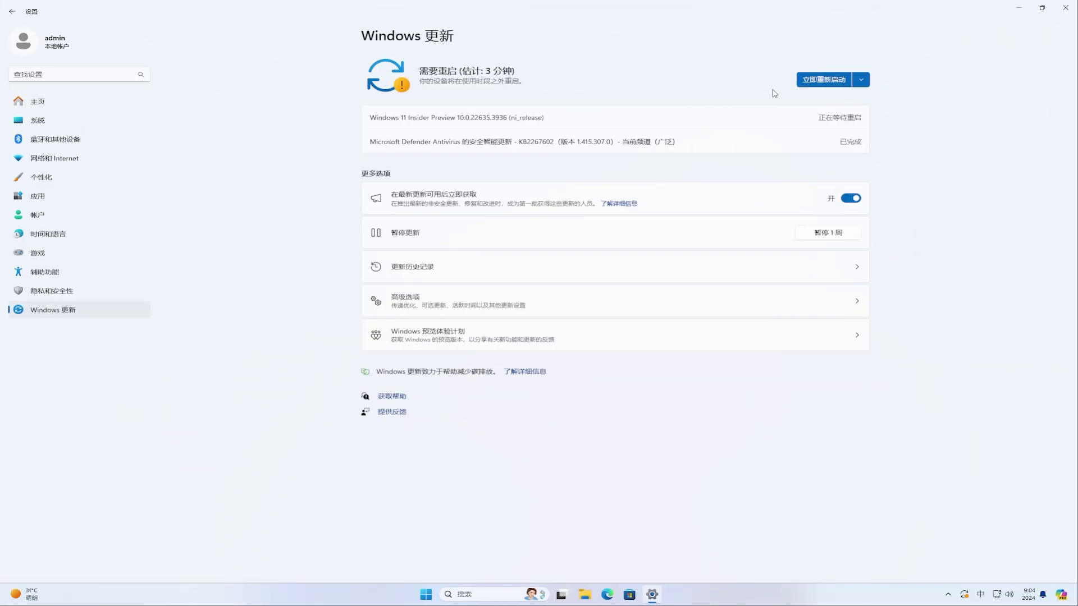
Step: Restart now from Windows Update to install the Insider Preview build
left_click(829, 82)
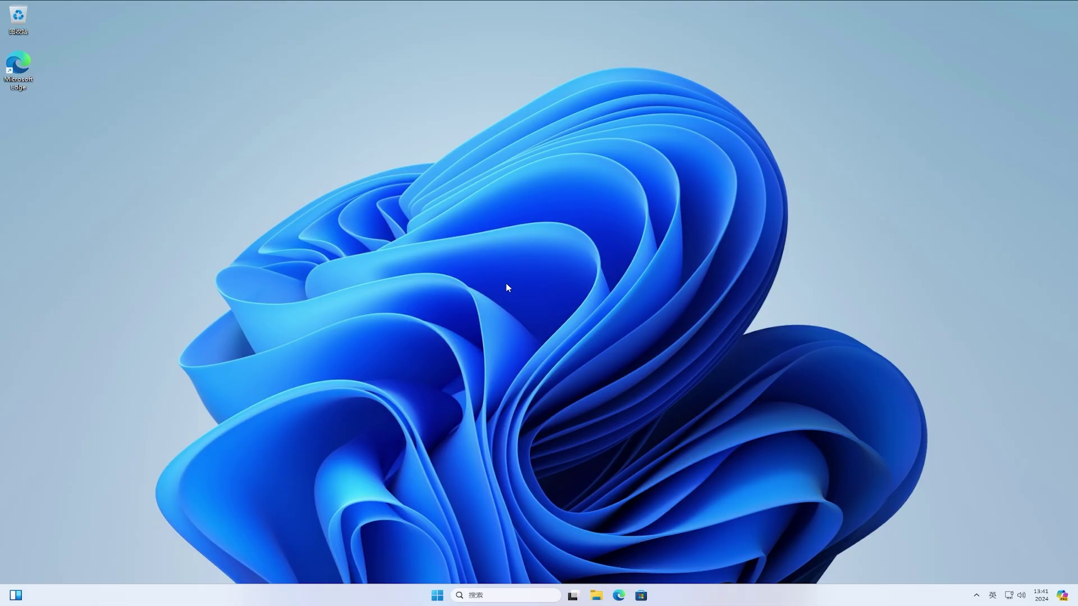
Step: Open Local Disk (C:) Properties from This PC and view its storage usage Details
left_click(595, 596)
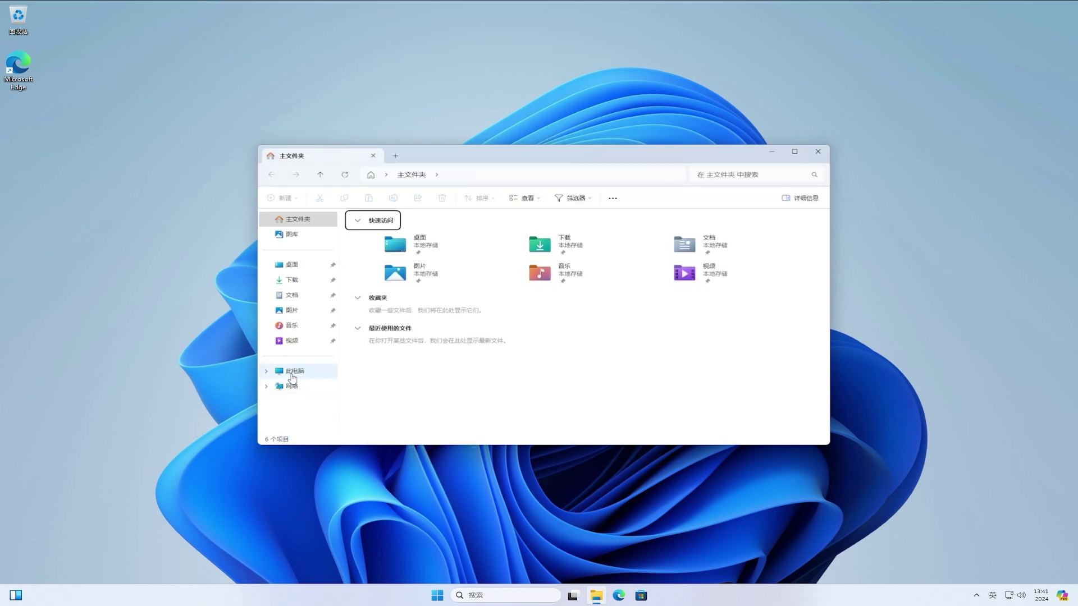
left_click(293, 372)
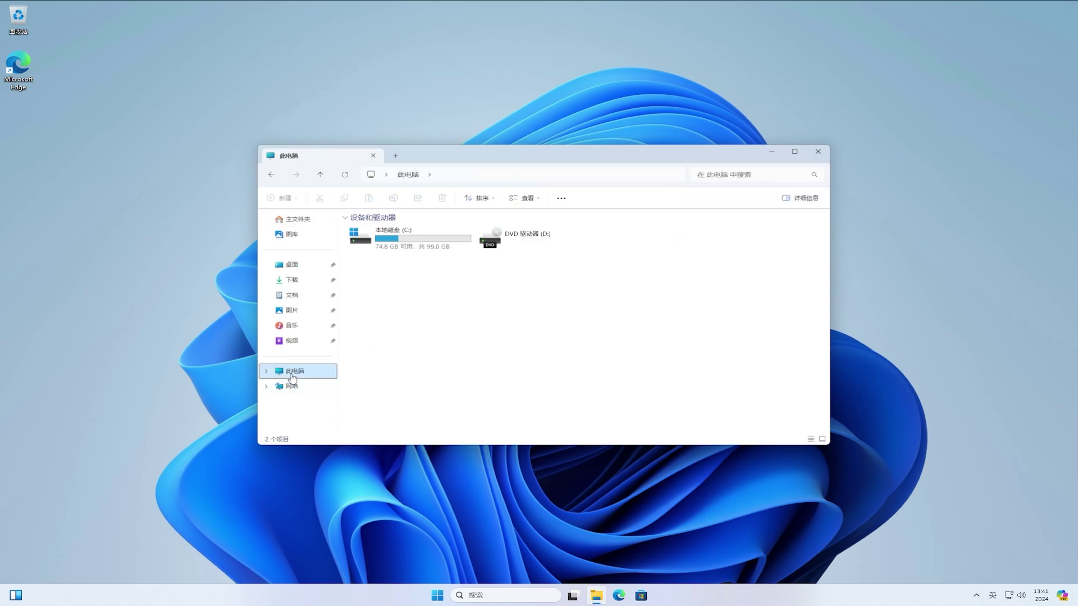
left_click(441, 247)
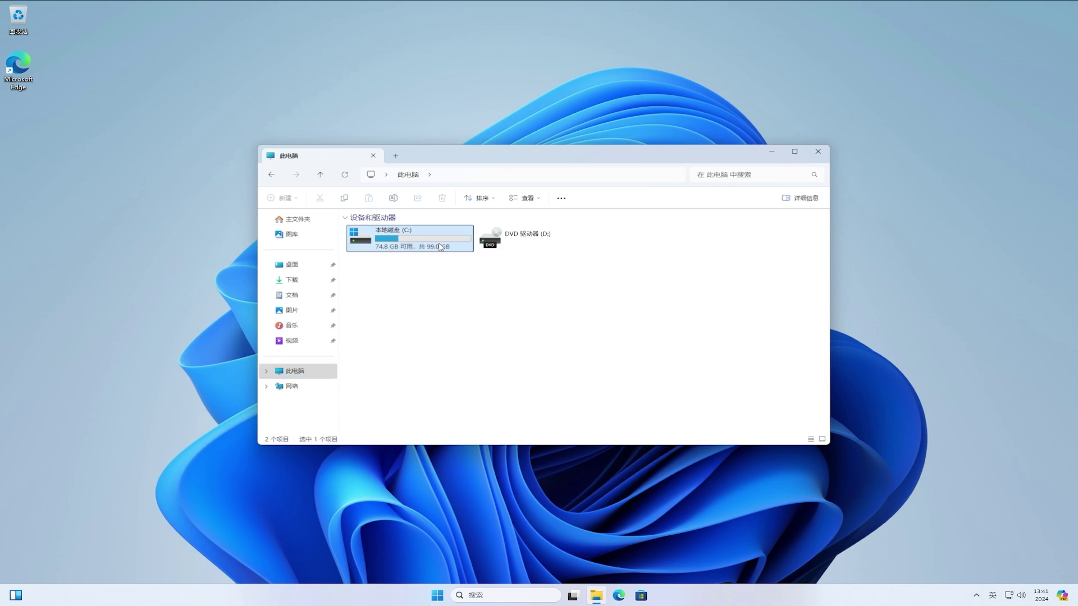
right_click(441, 247)
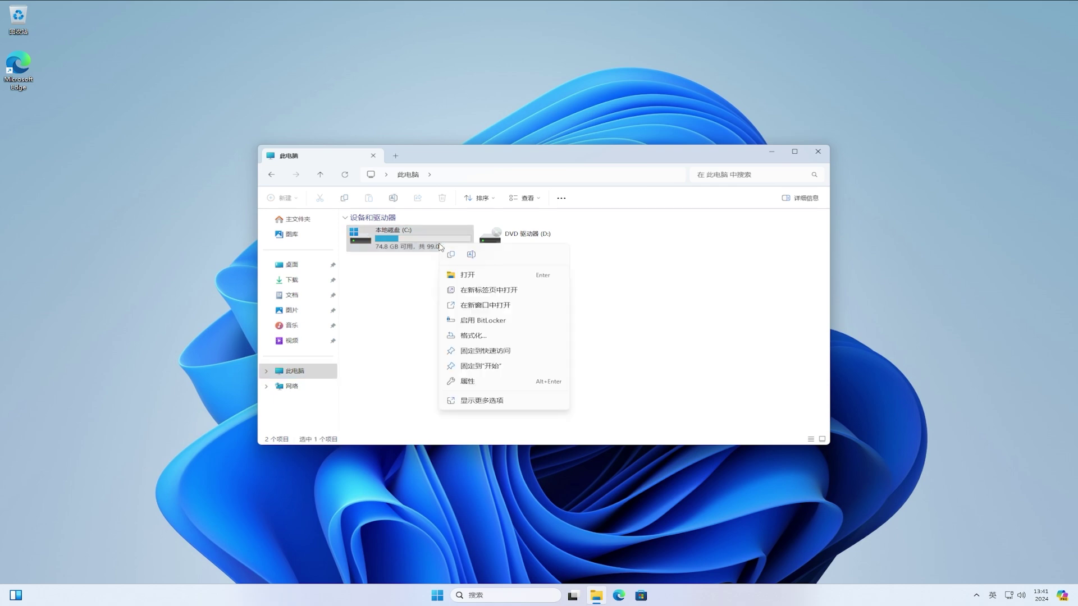
left_click(522, 387)
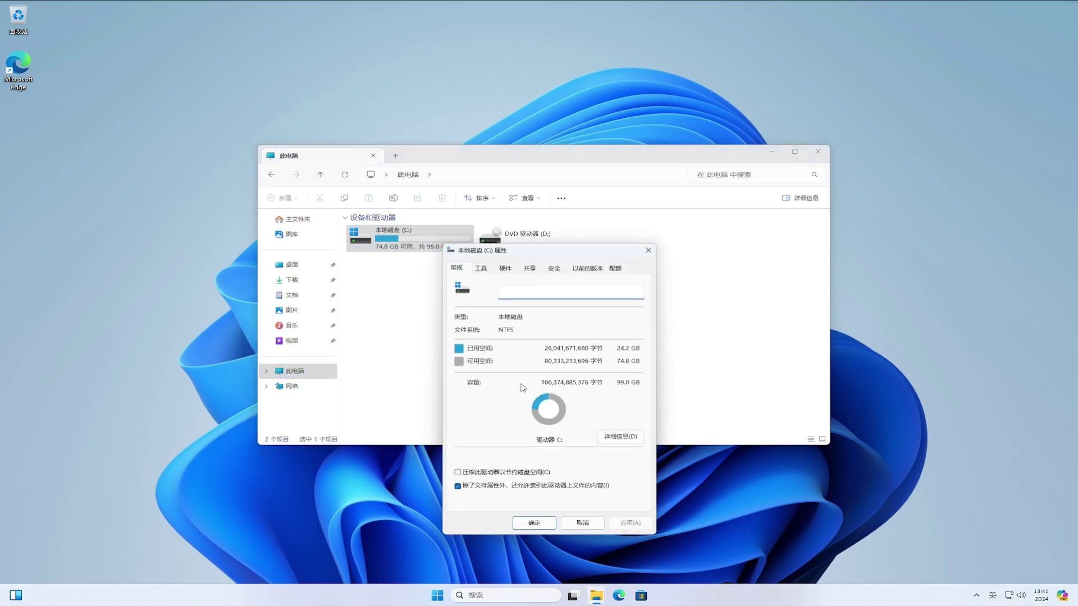
left_click(638, 443)
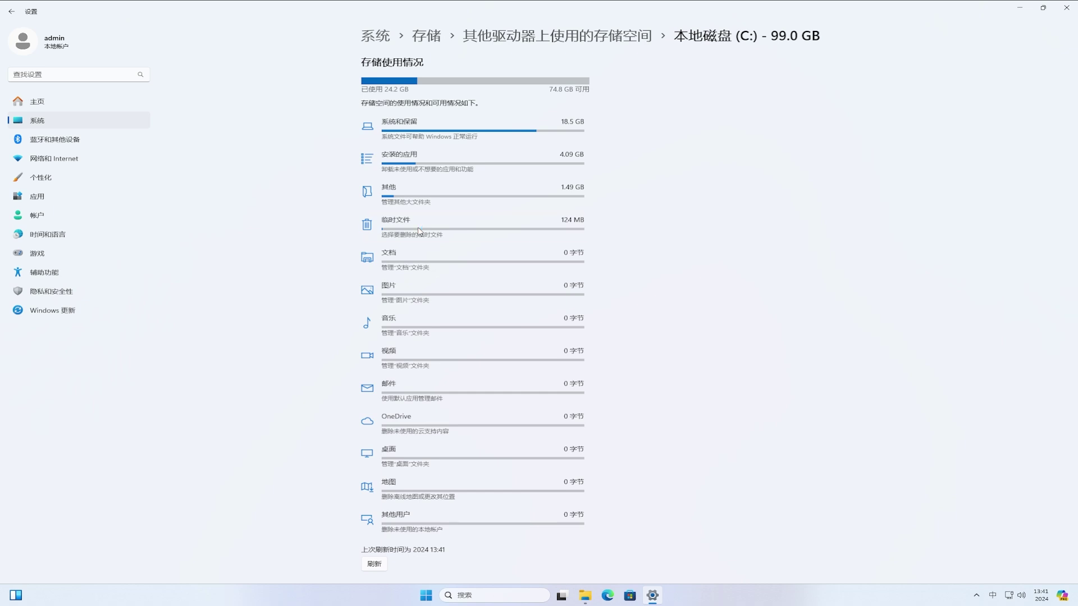
Step: Remove the checked temporary files on C:, about 785 MB, and confirm the deletion
left_click(419, 231)
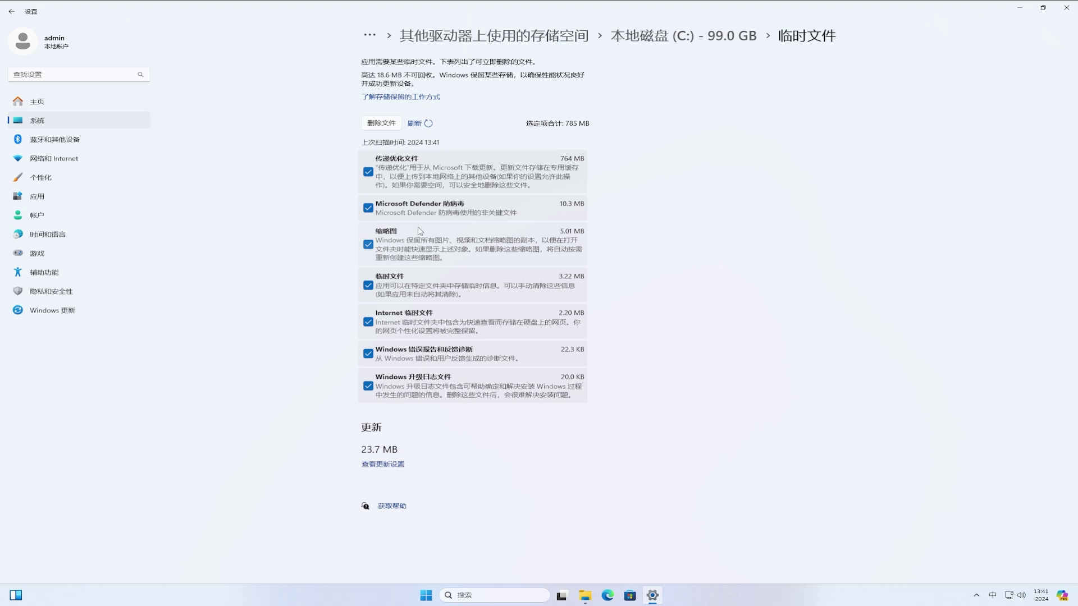
left_click(372, 123)
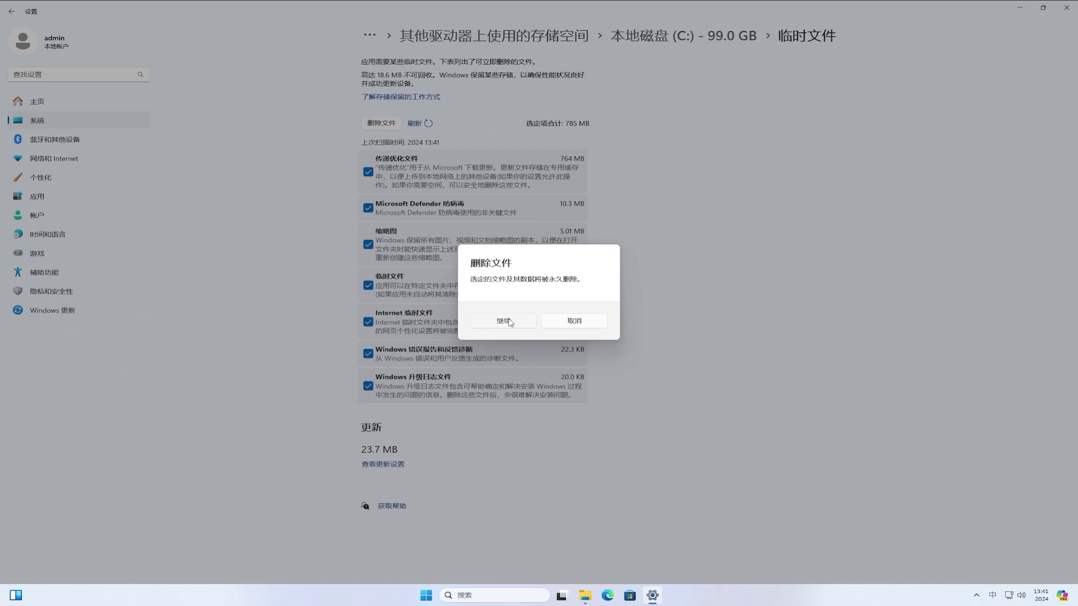
left_click(511, 323)
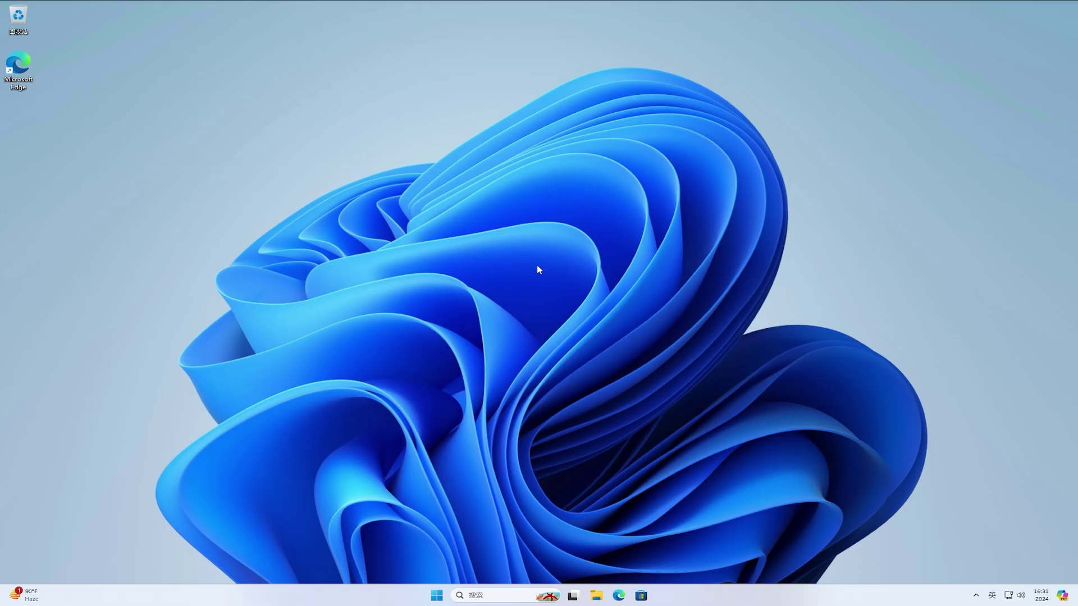
left_click(622, 594)
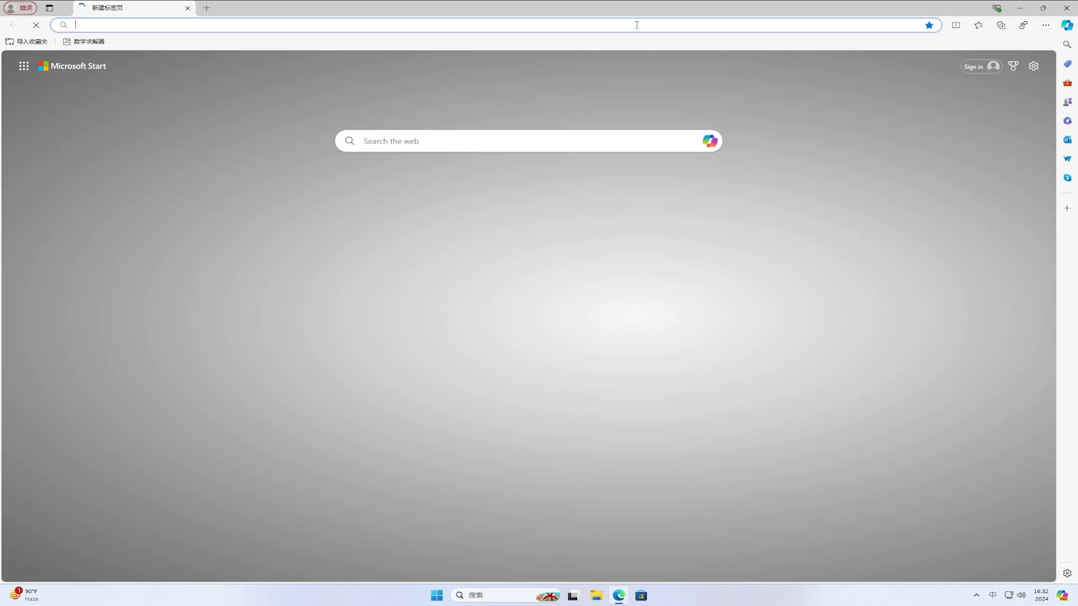
key("shift")
type("www.goog")
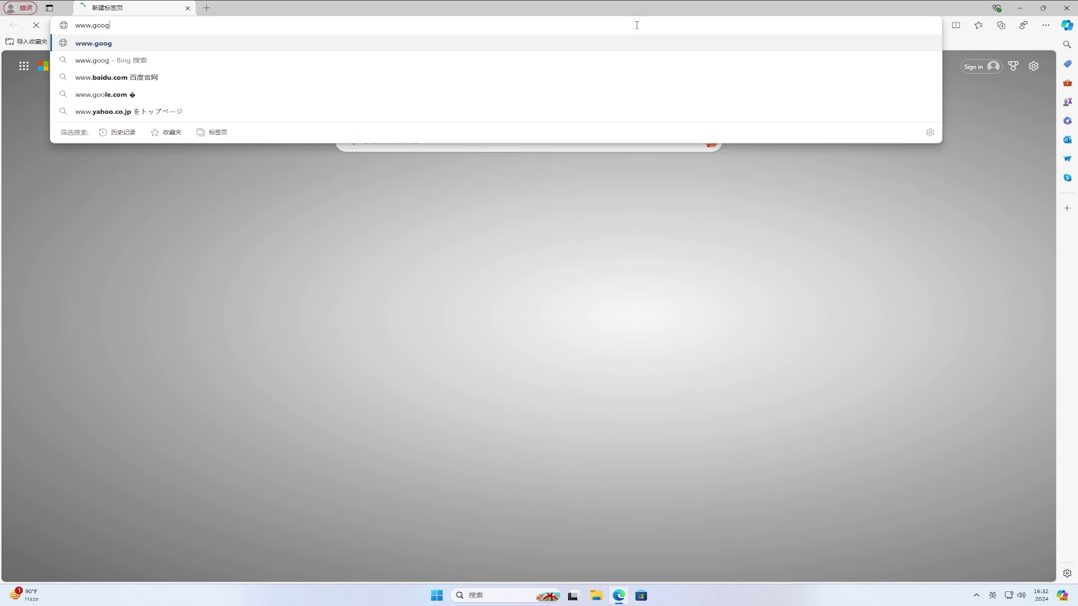
type("le.com")
key("Return")
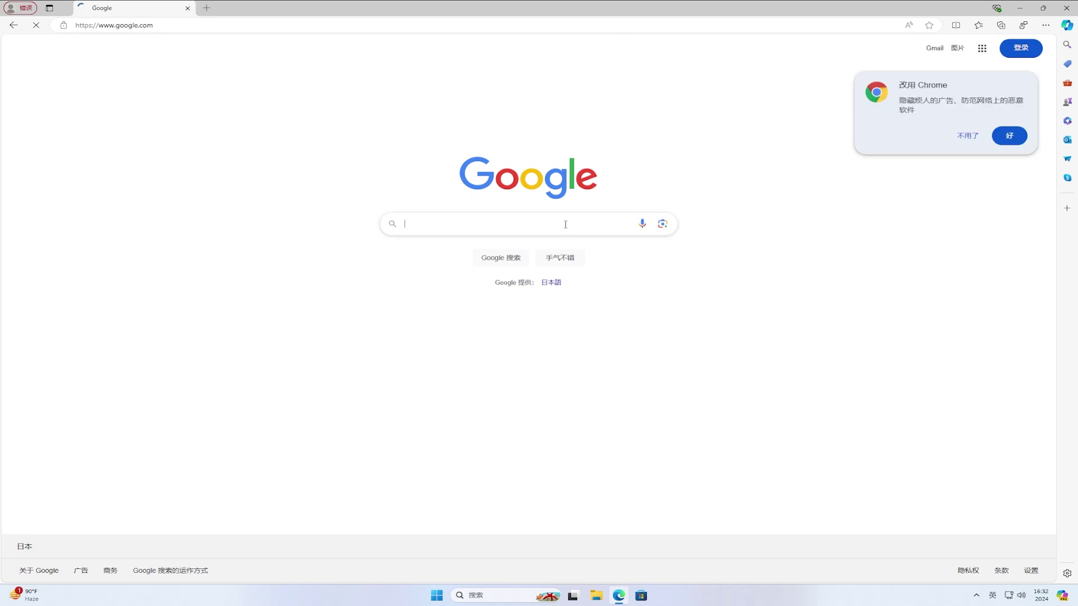
Step: Search Google for vivetool and open the GitHub 'Releases · thebookisclosed/ViVe' page
type("vivetool")
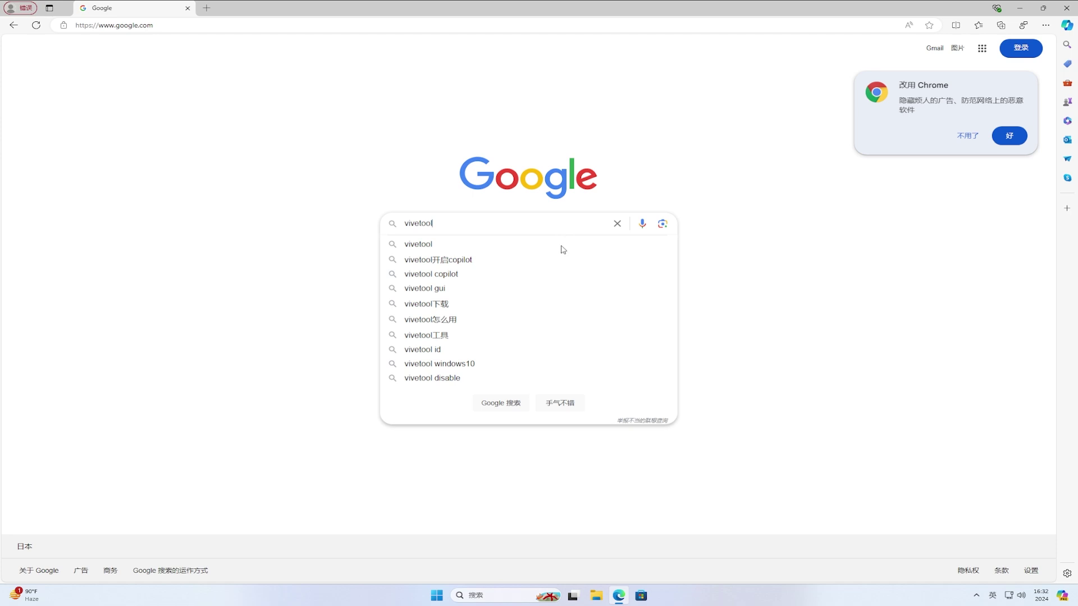
left_click(563, 250)
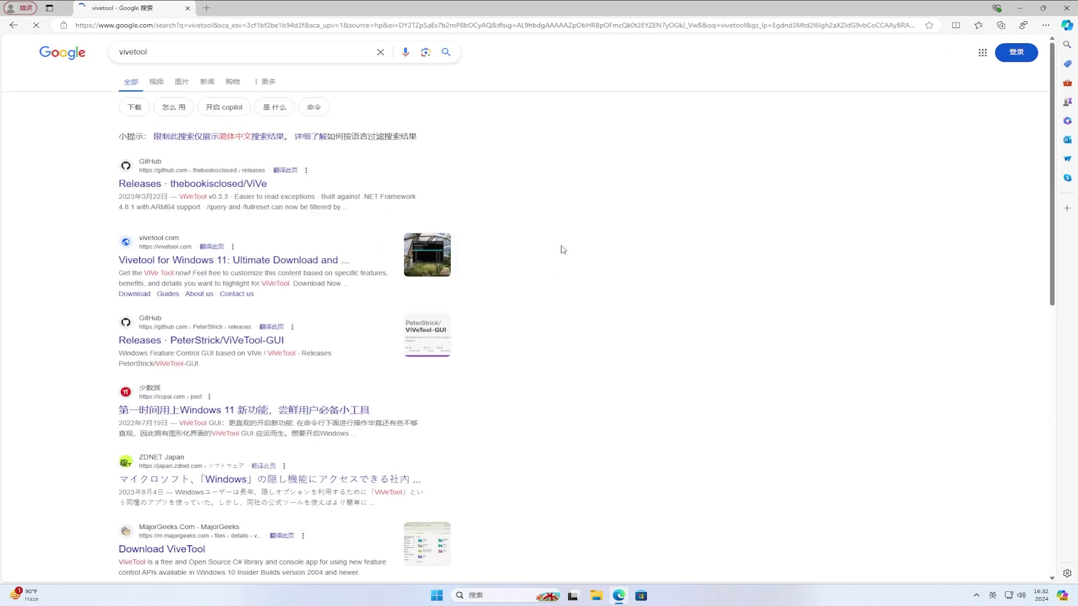
left_click(254, 186)
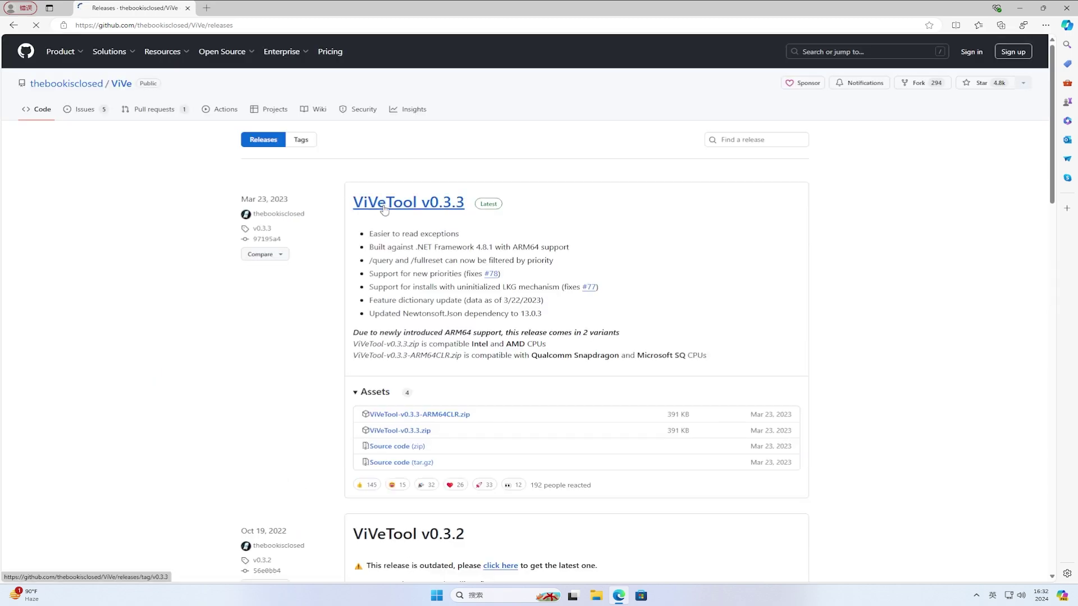
Step: Download ViVeTool-v0.3.3.zip for Intel/AMD and show it in the Downloads folder
left_click(421, 433)
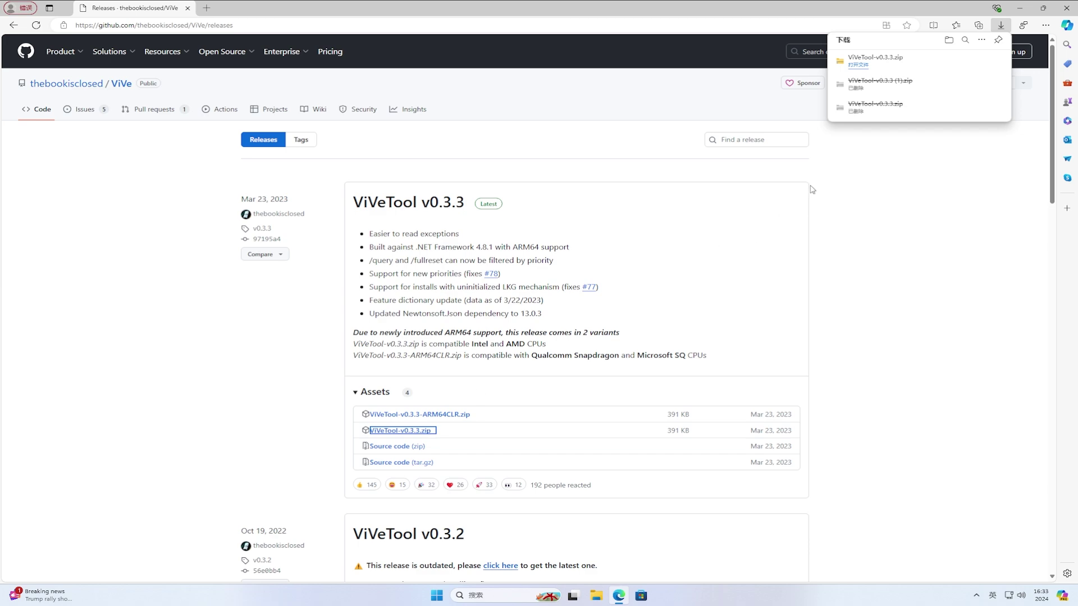
left_click(970, 67)
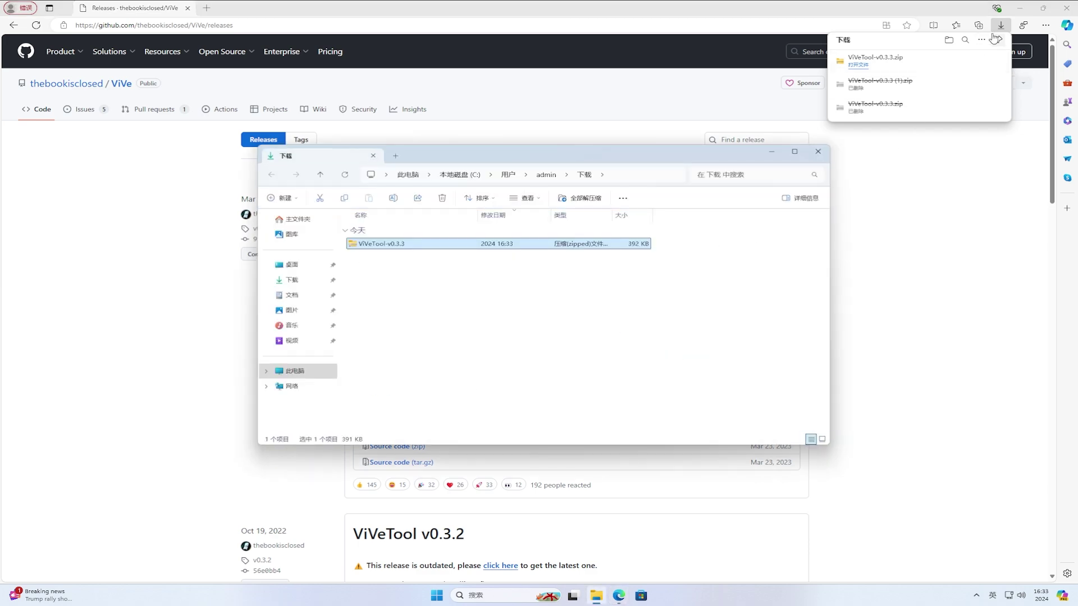
left_click(1020, 8)
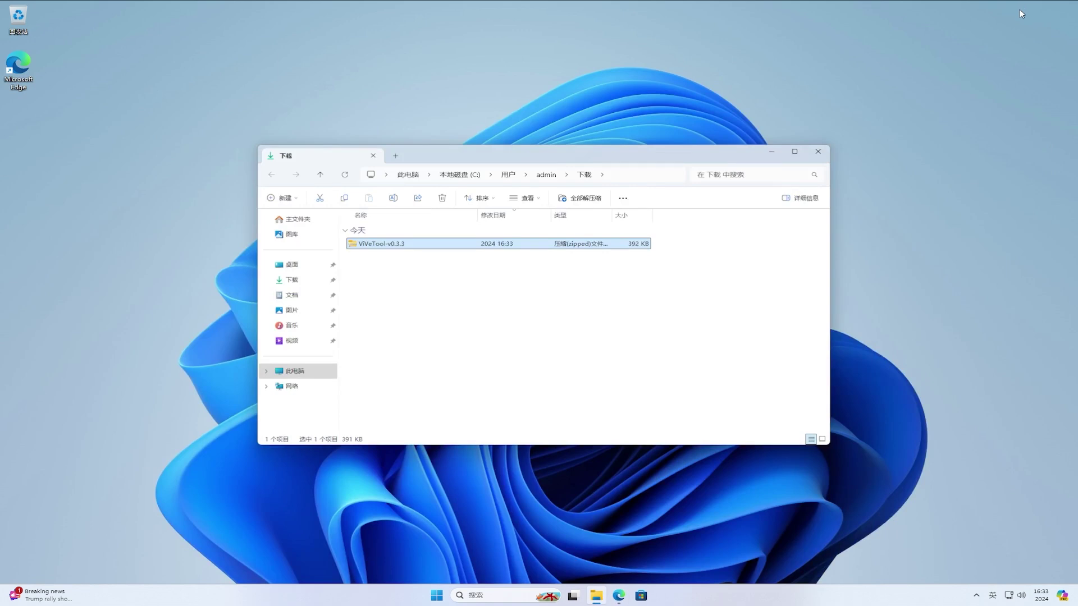
Step: Extract all files from the ViVeTool zip to the suggested folder
right_click(405, 248)
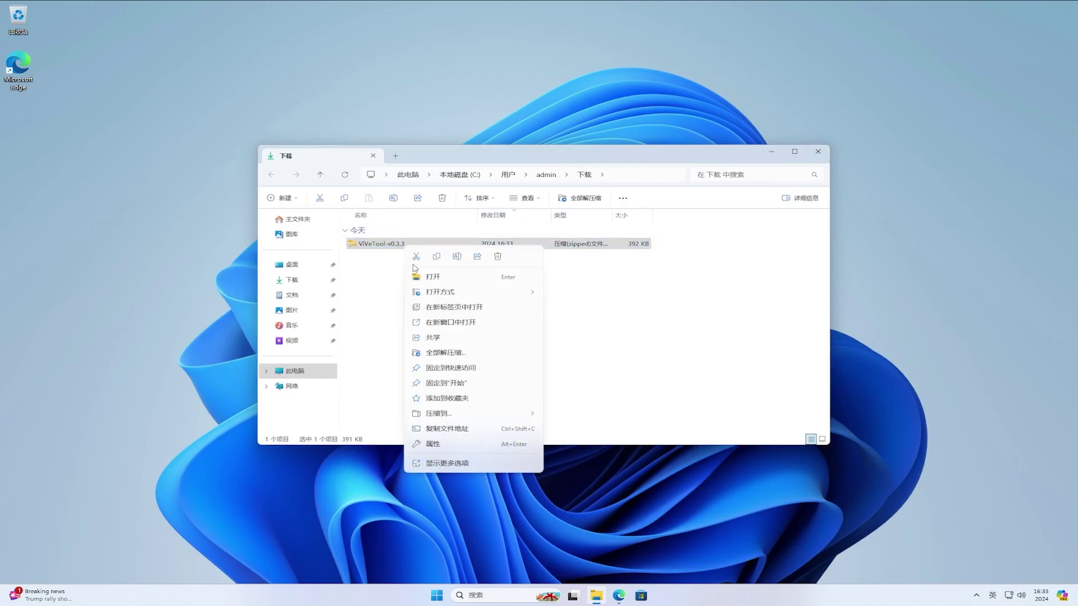
left_click(471, 352)
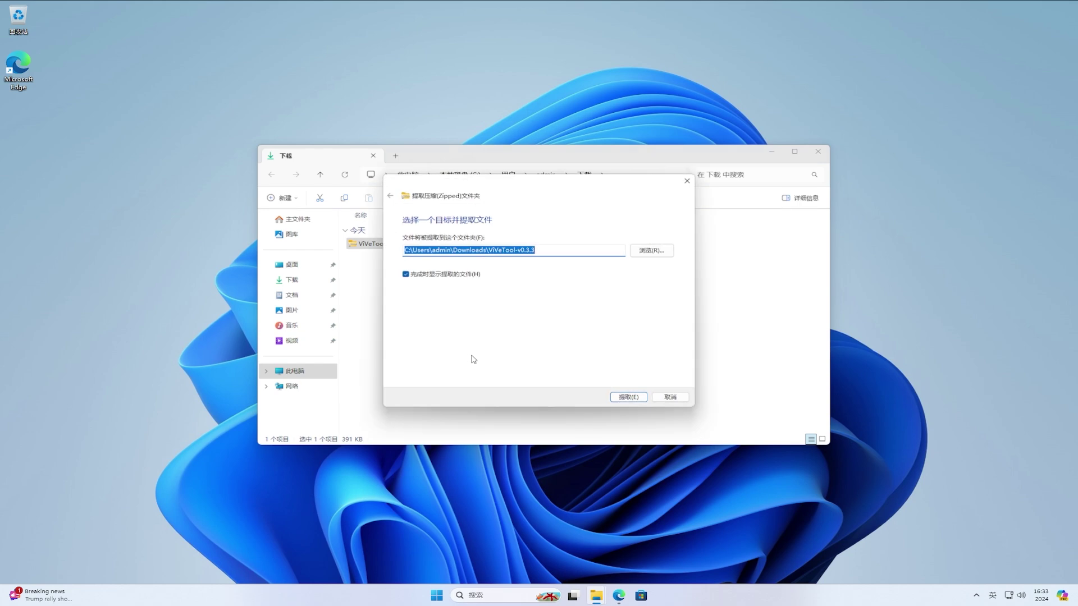
left_click(627, 397)
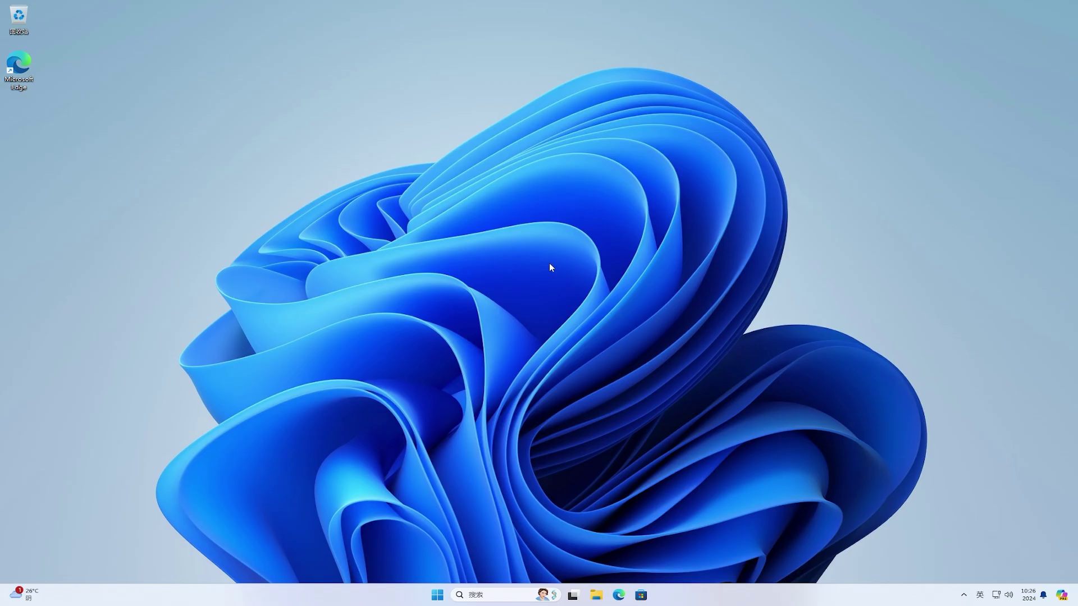
Step: Copy the full path of the Downloads\ViVeTool-v0.3.3 folder, then minimize the window
left_click(598, 595)
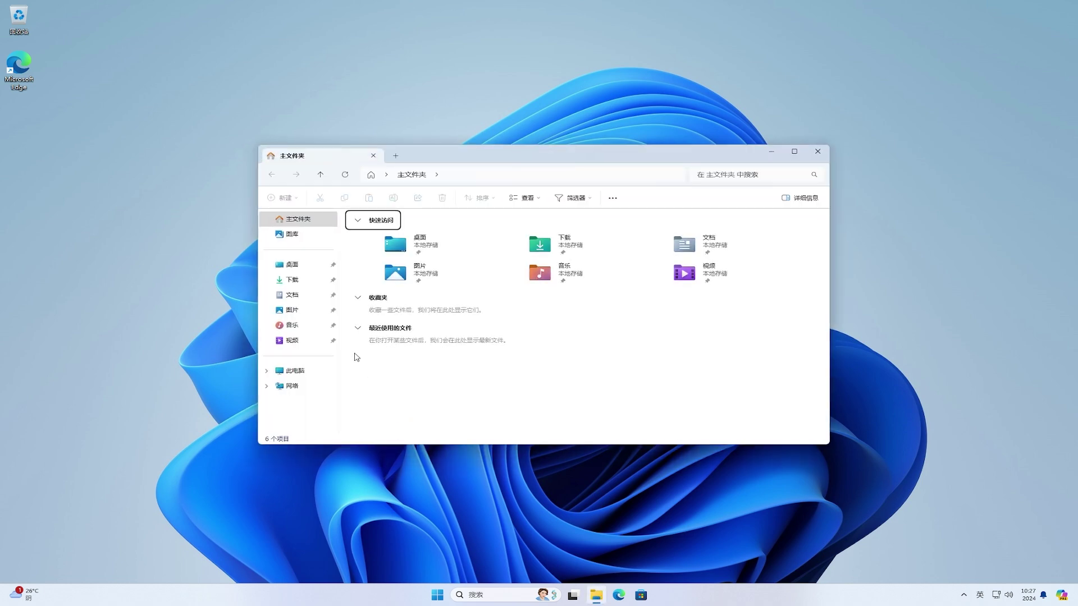
left_click(300, 289)
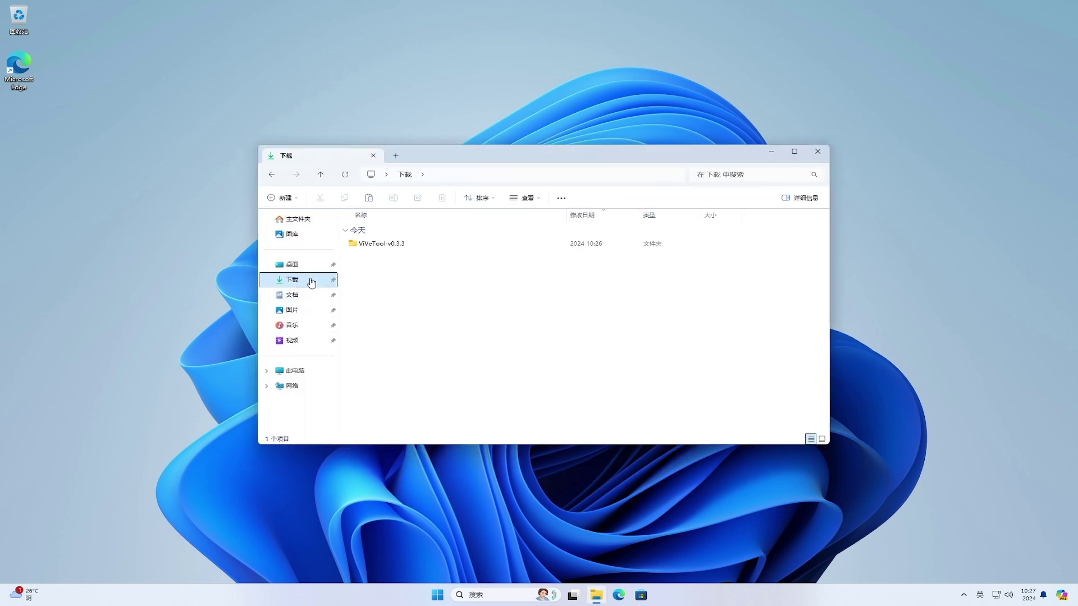
double_click(387, 245)
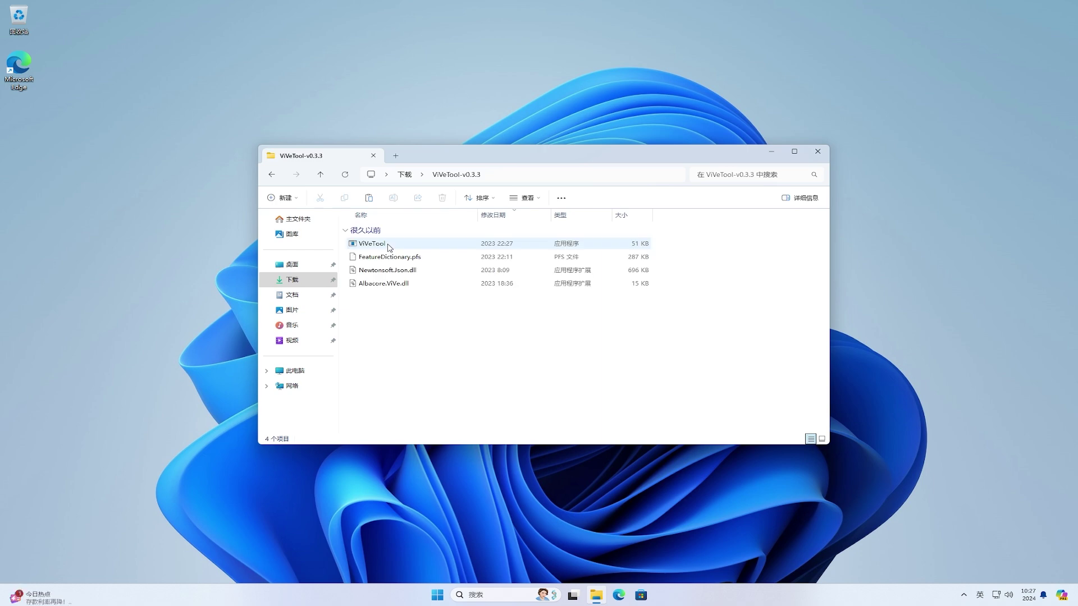
left_click(650, 174)
key("ctrl+c")
right_click(651, 177)
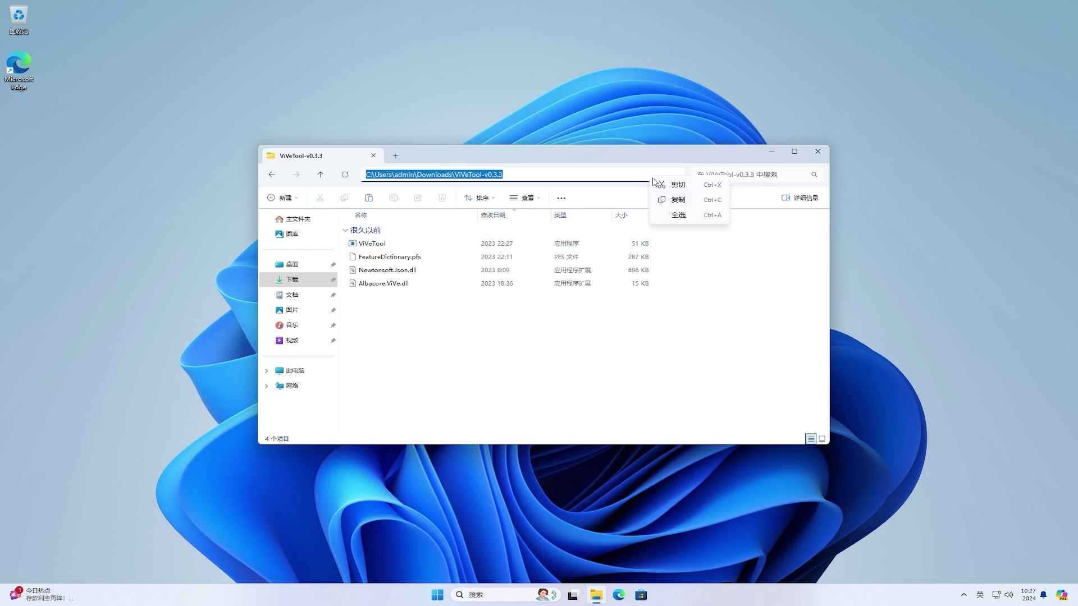
left_click(682, 201)
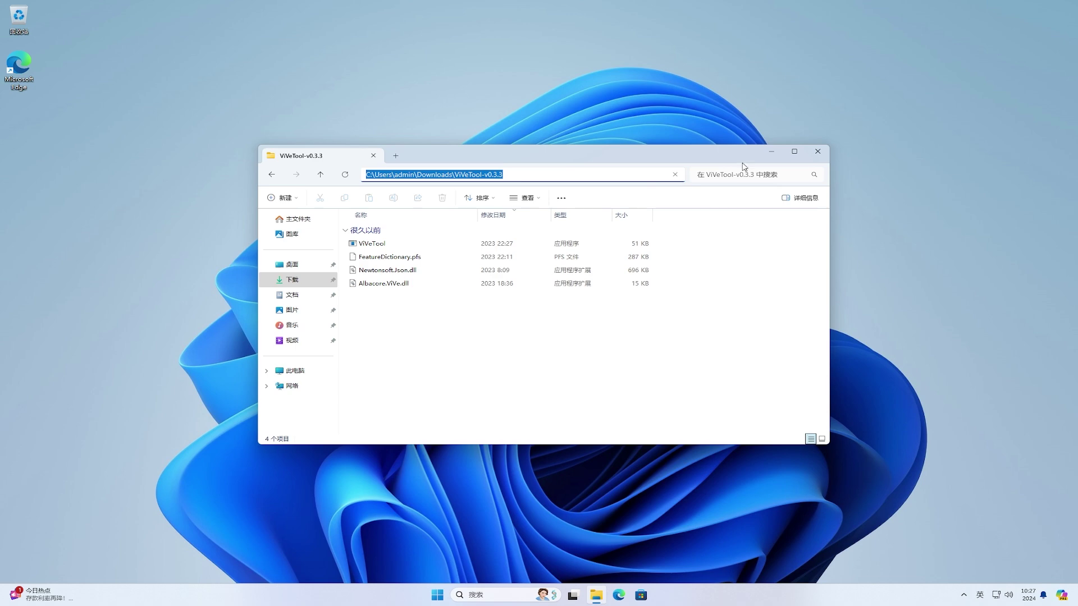
left_click(771, 151)
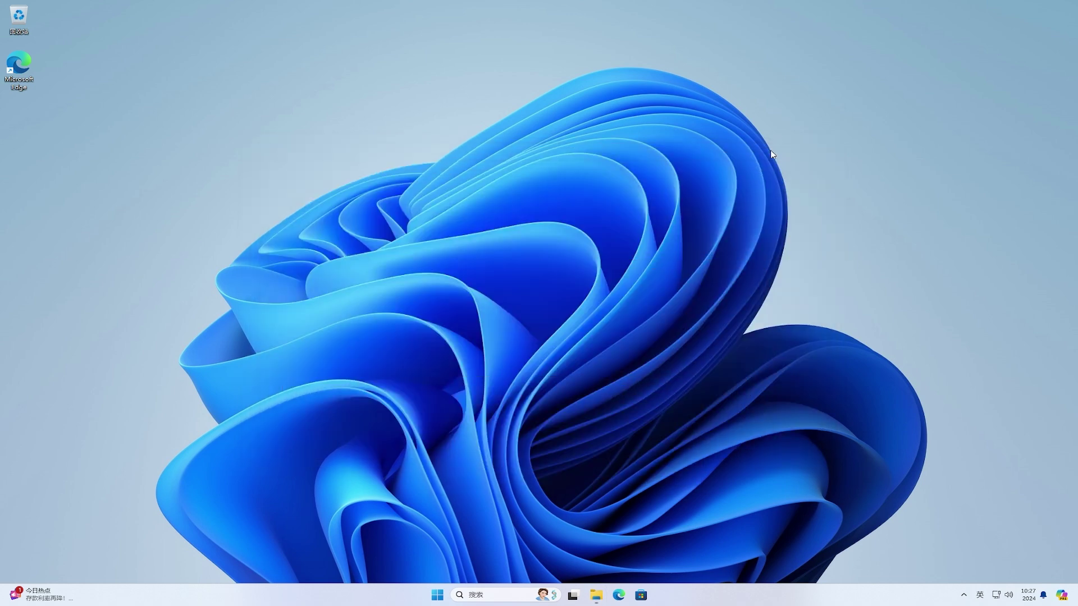
Step: Launch Command Prompt as administrator, accepting the UAC prompt
left_click(437, 595)
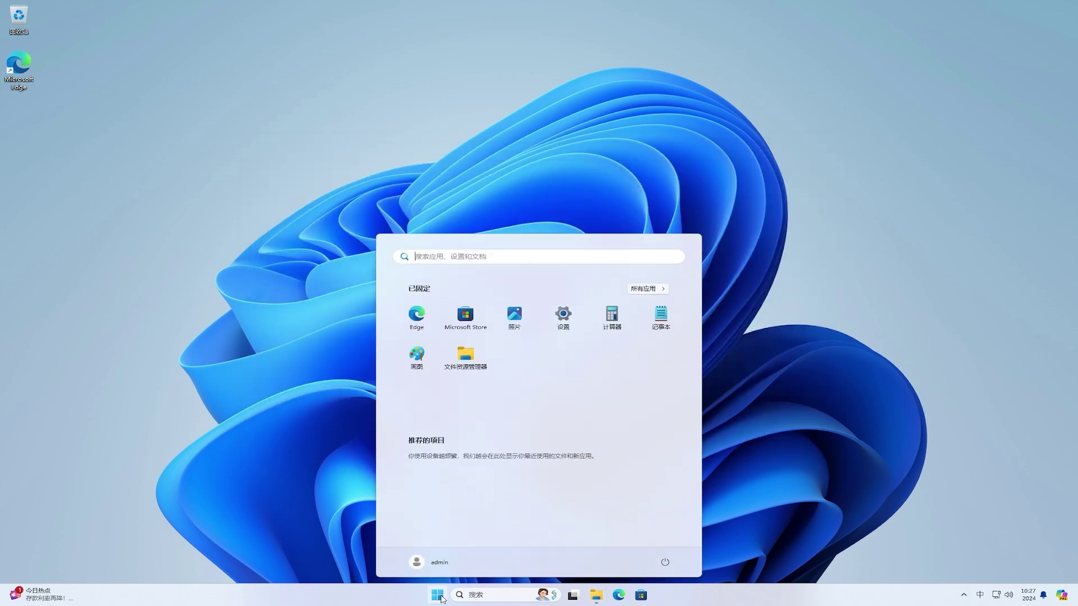
type("cmd")
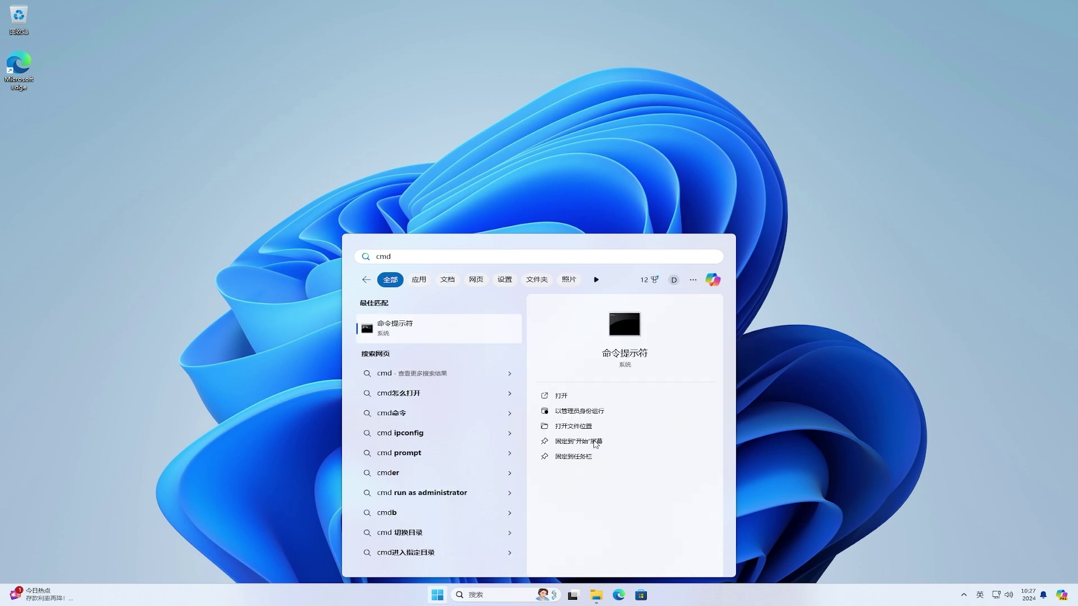
left_click(621, 413)
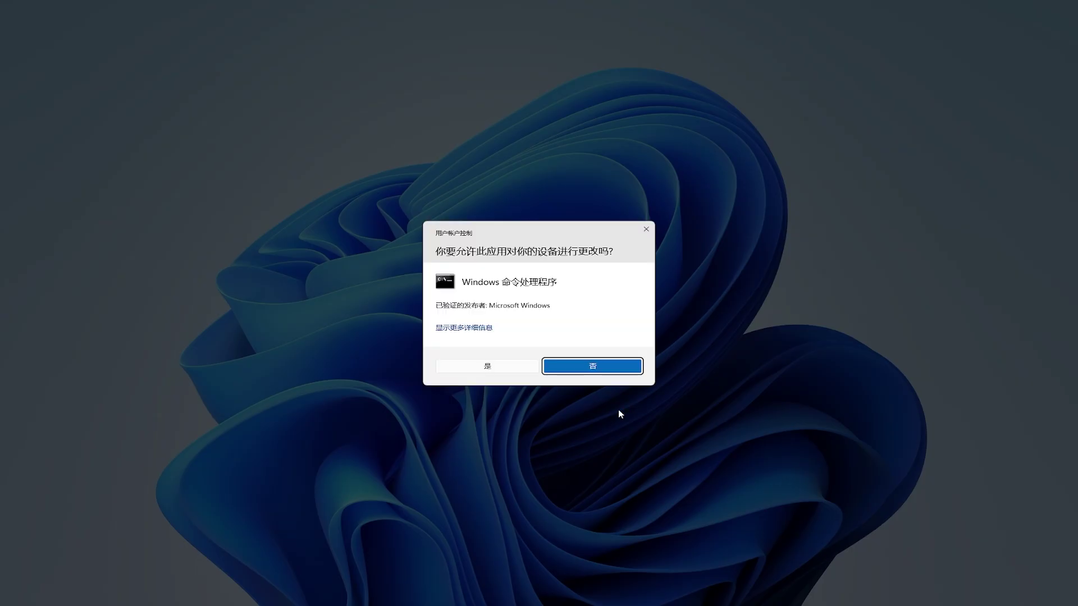
left_click(492, 370)
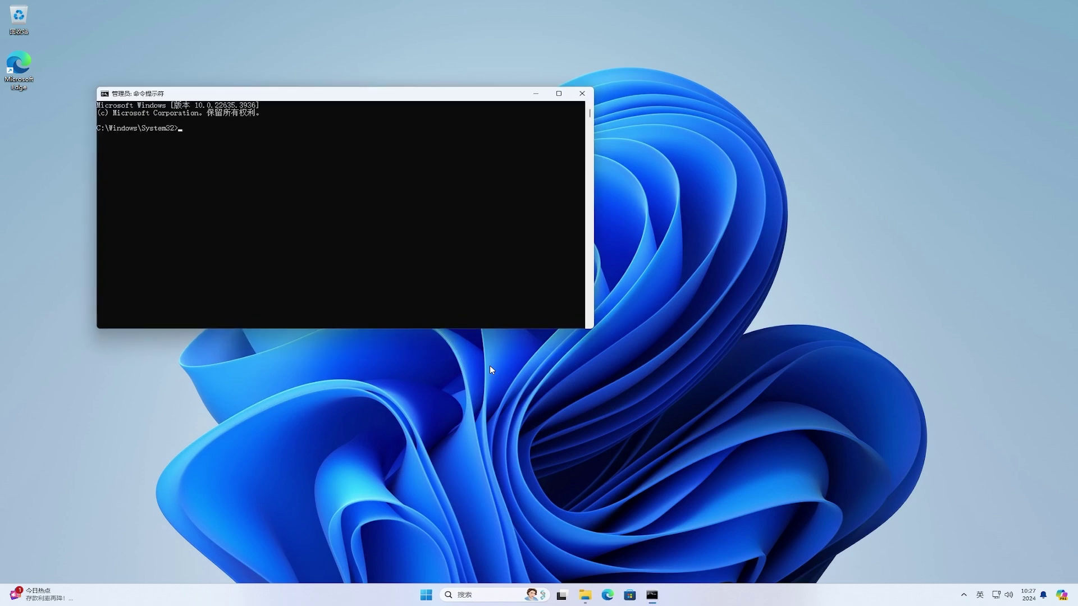
left_click_drag(326, 97, 533, 179)
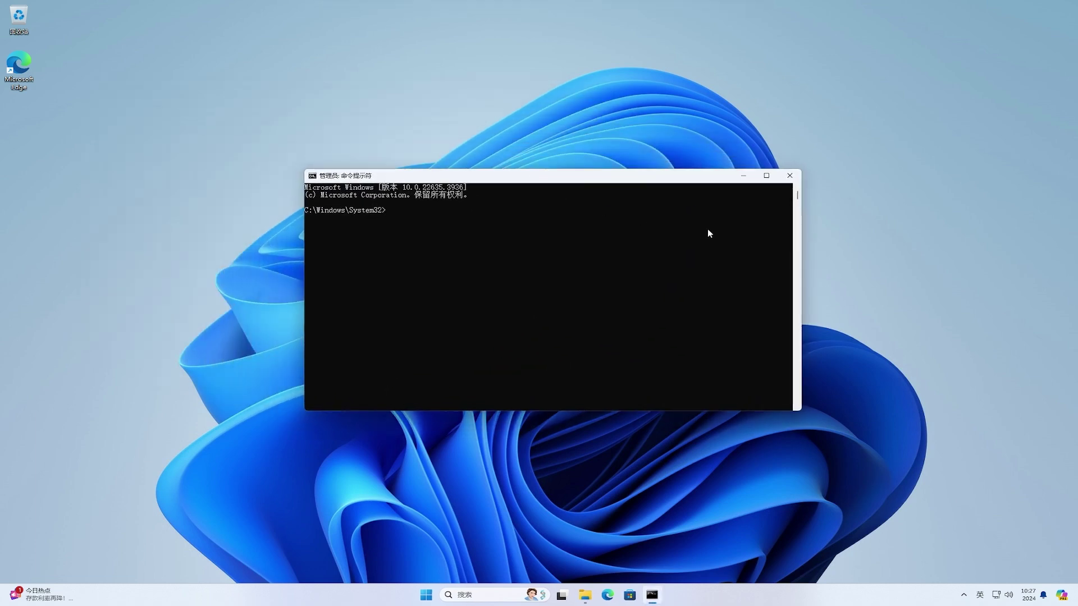
Step: cd to the ViVeTool folder, run vivetool /enable /id:49666228,48433719, then close
type("cd")
key("ctrl+v")
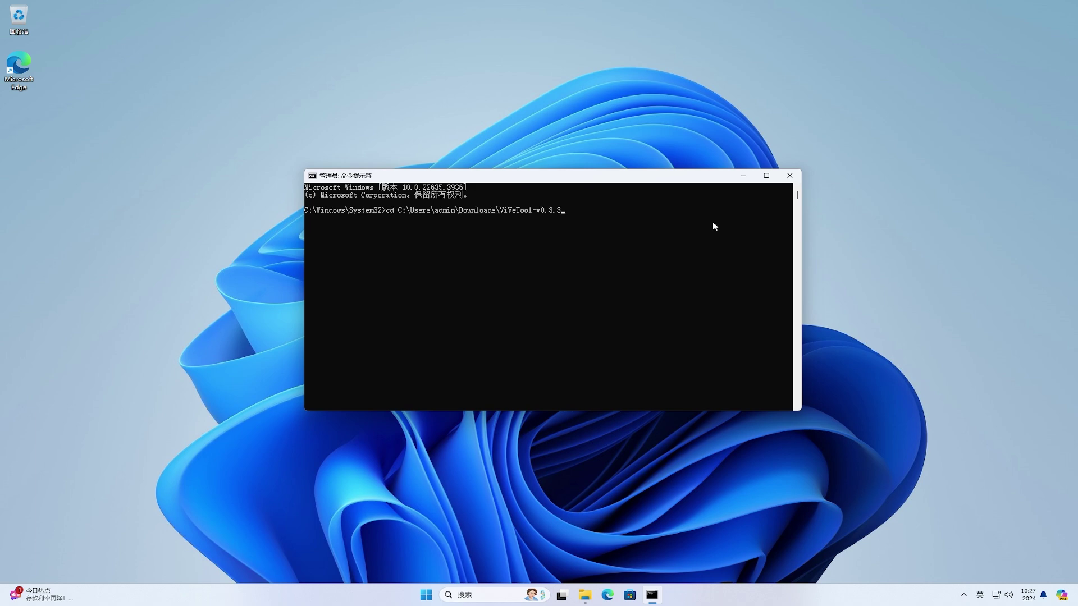
key("Return")
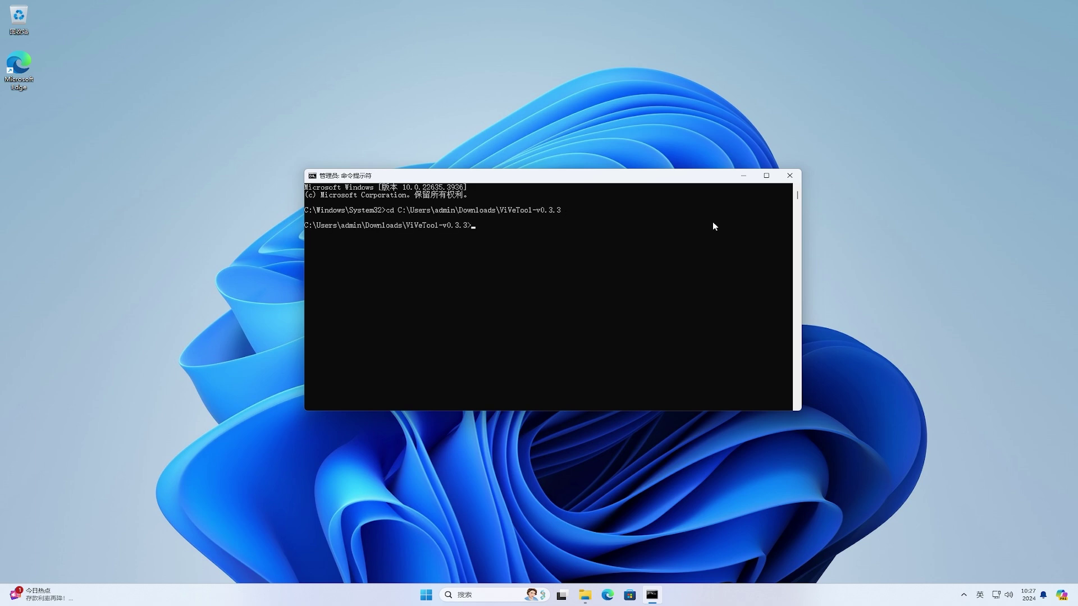
type("vivetool /enable /id:49666228,48433719")
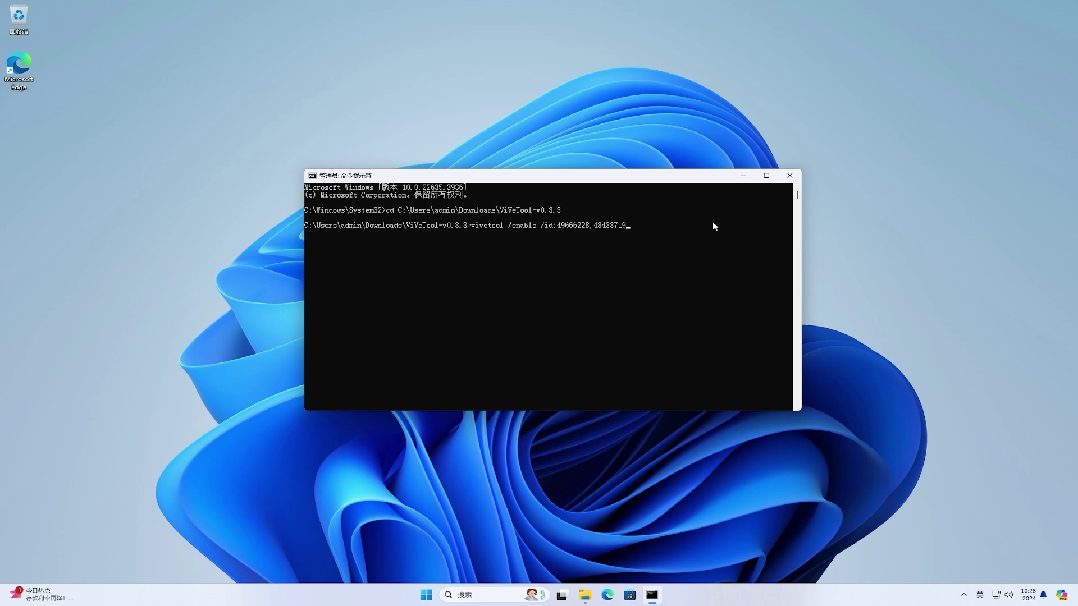
key("Return")
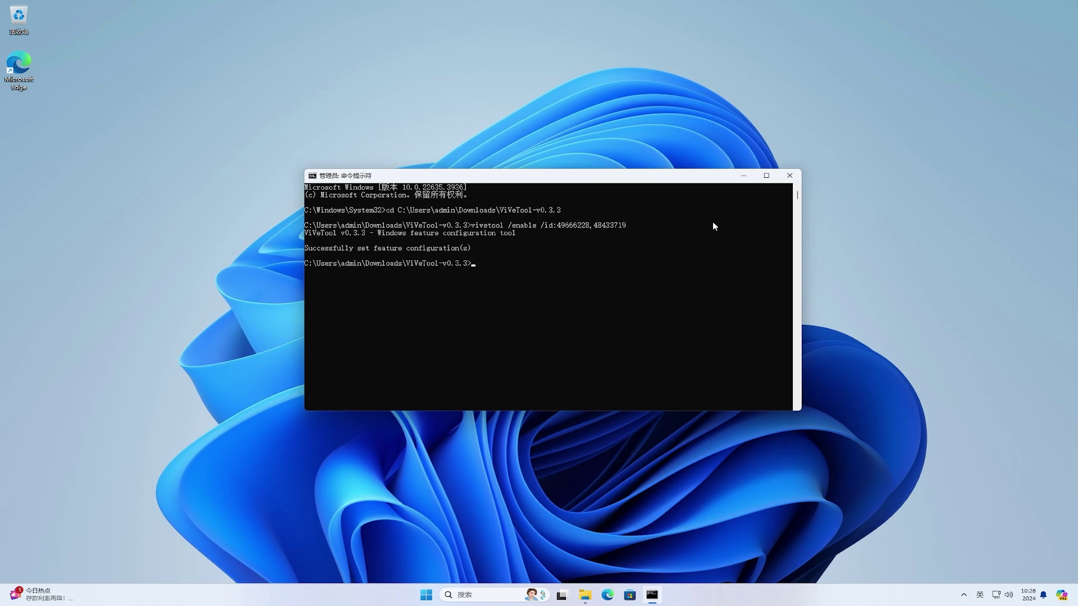
left_click(789, 176)
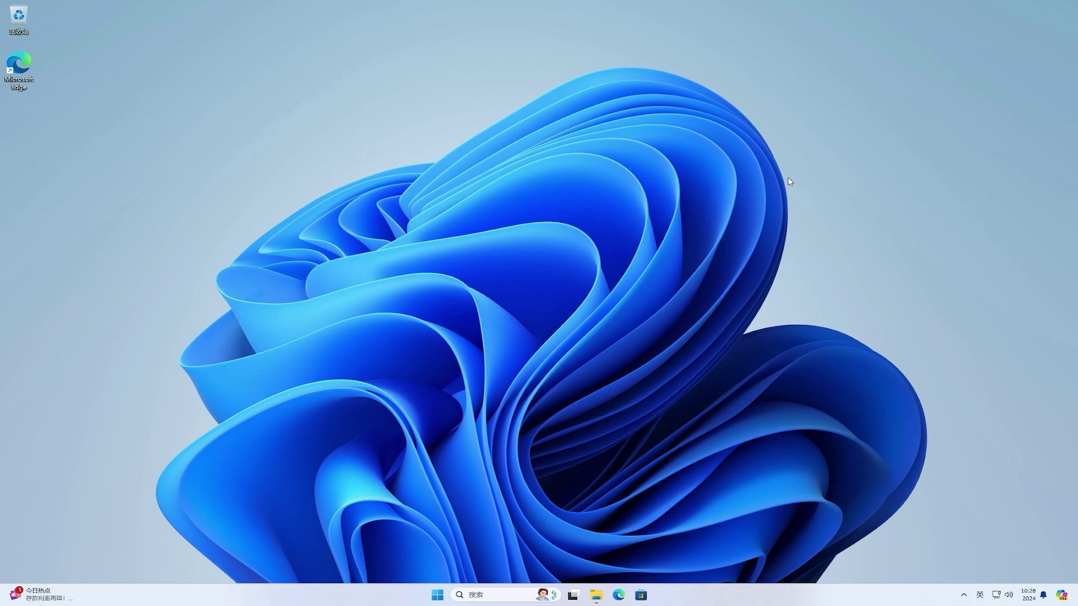
Step: Restart the PC from the Start menu's power options
left_click(439, 596)
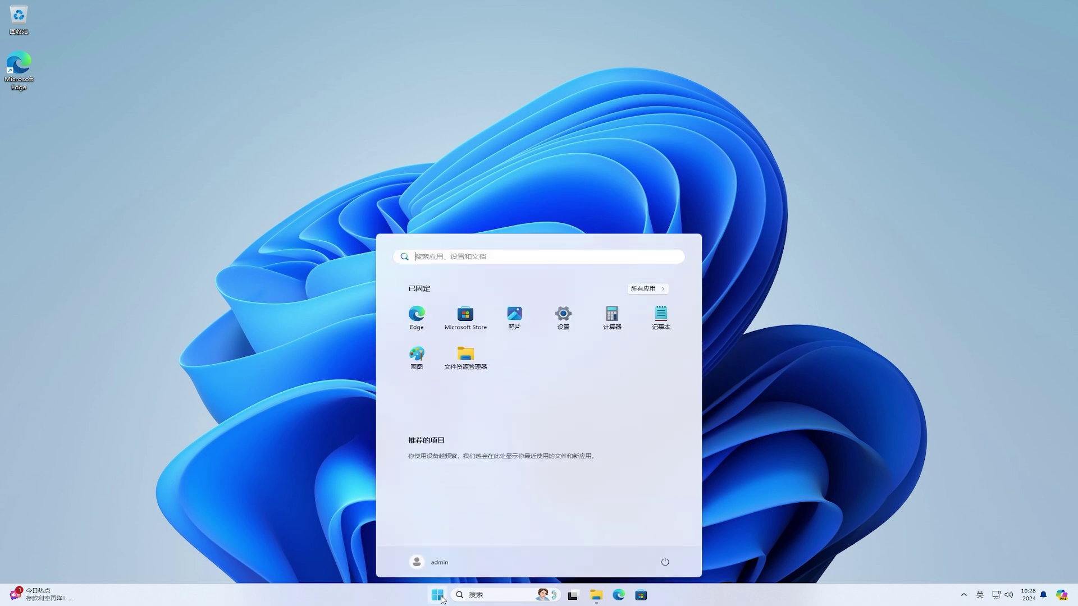
left_click(662, 562)
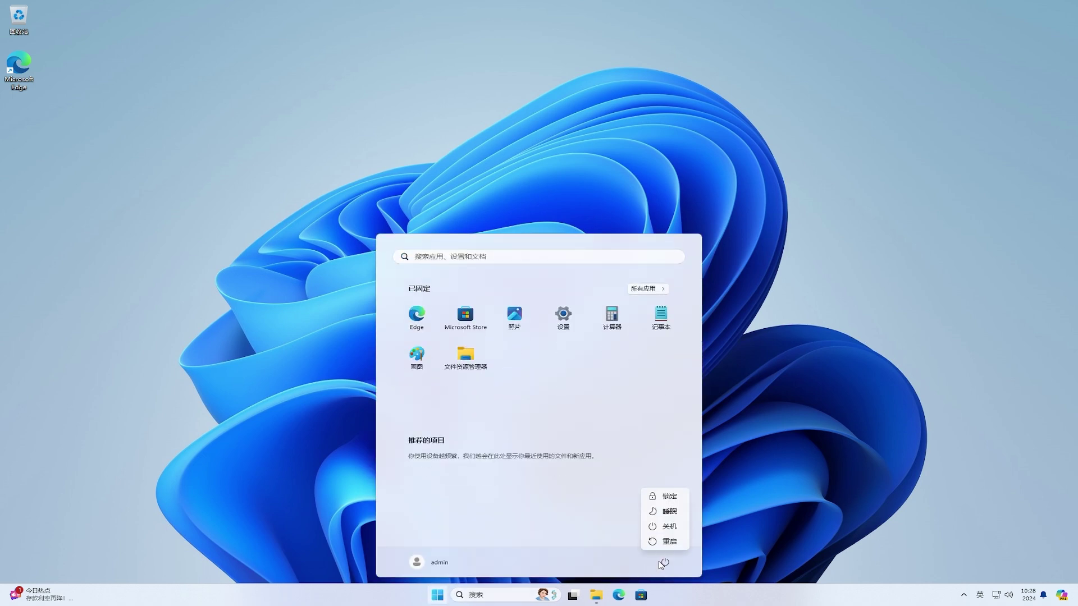
left_click(668, 542)
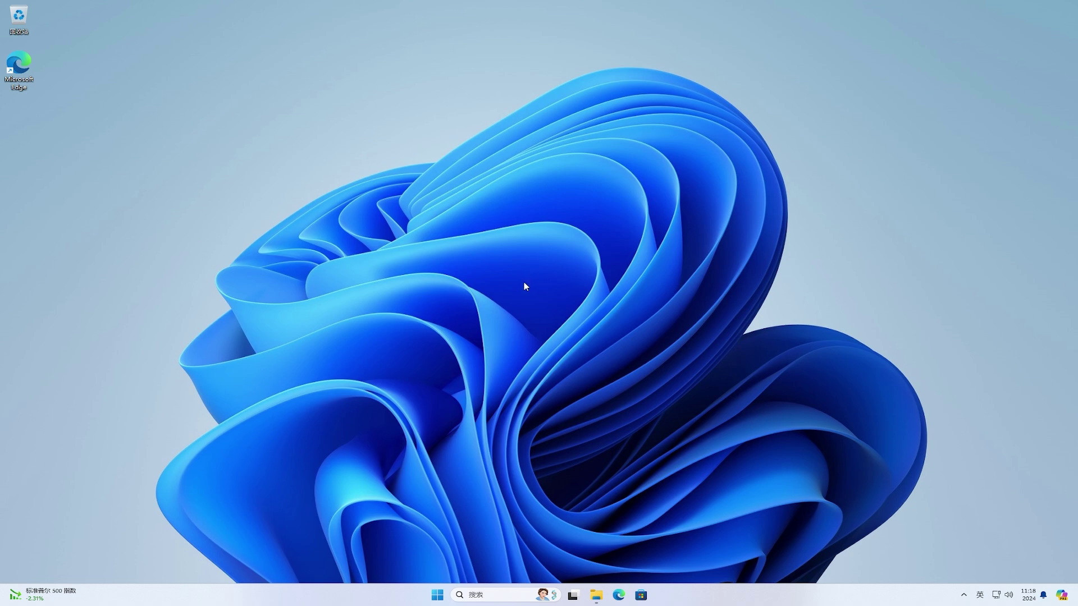
Step: Open Settings' Privacy & security > Recommendations & offers and expand Personalized offers
left_click(437, 596)
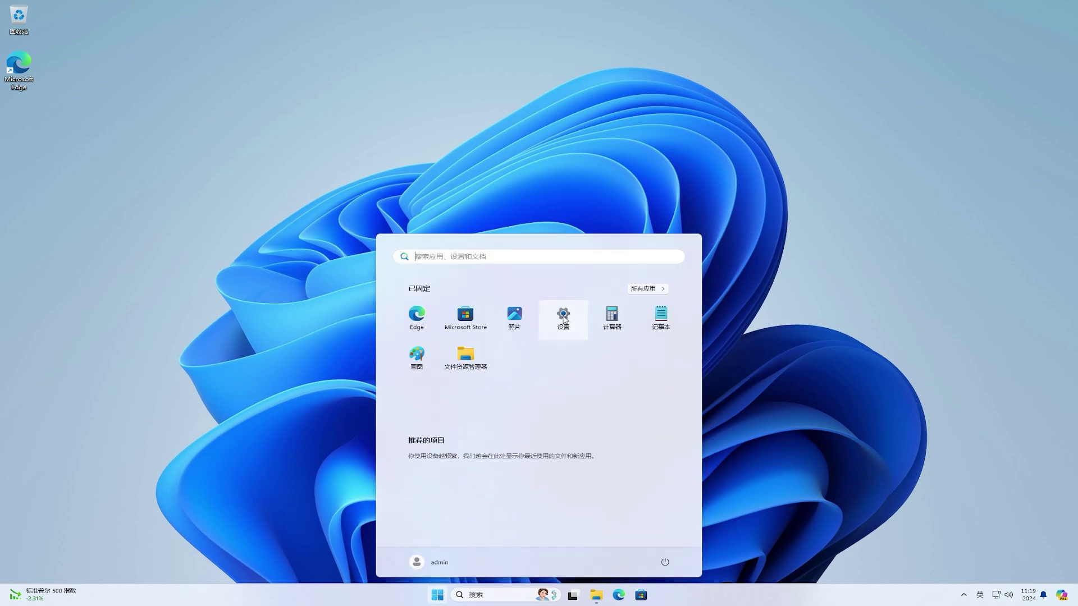
left_click(563, 318)
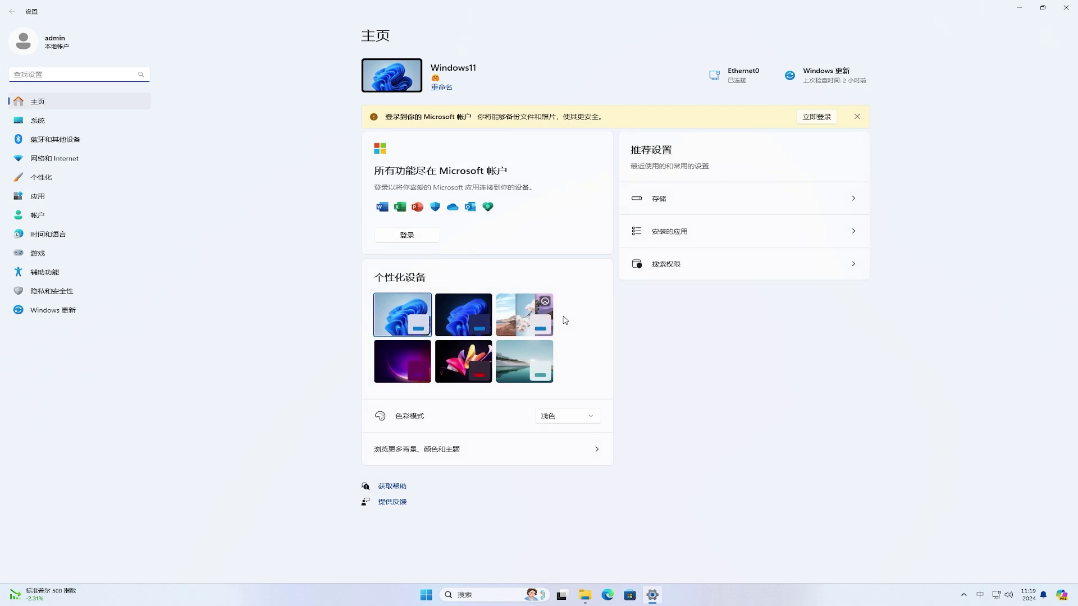
left_click(108, 296)
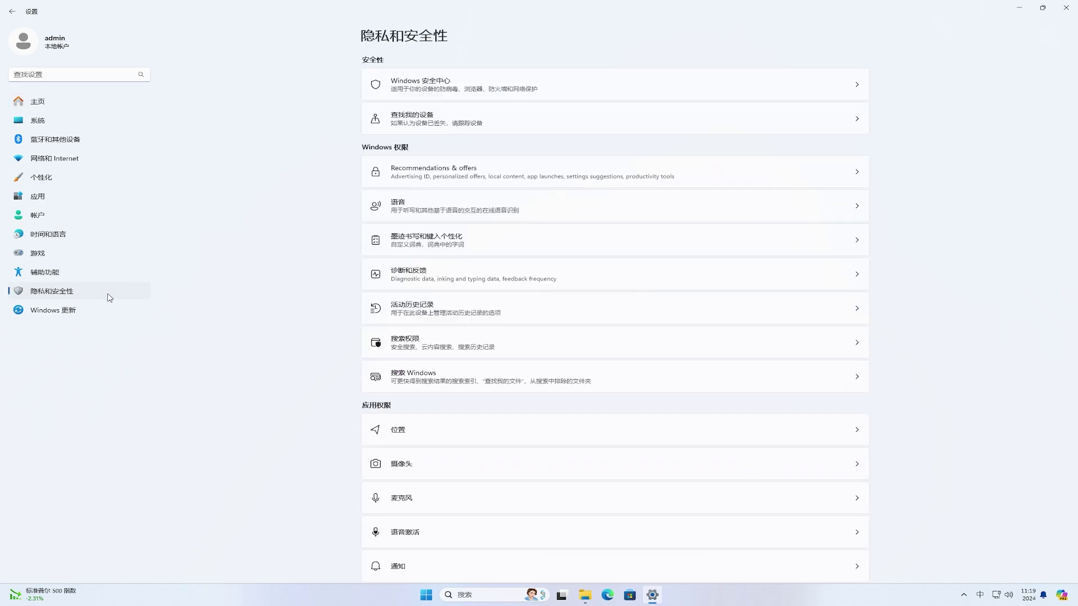
left_click(598, 168)
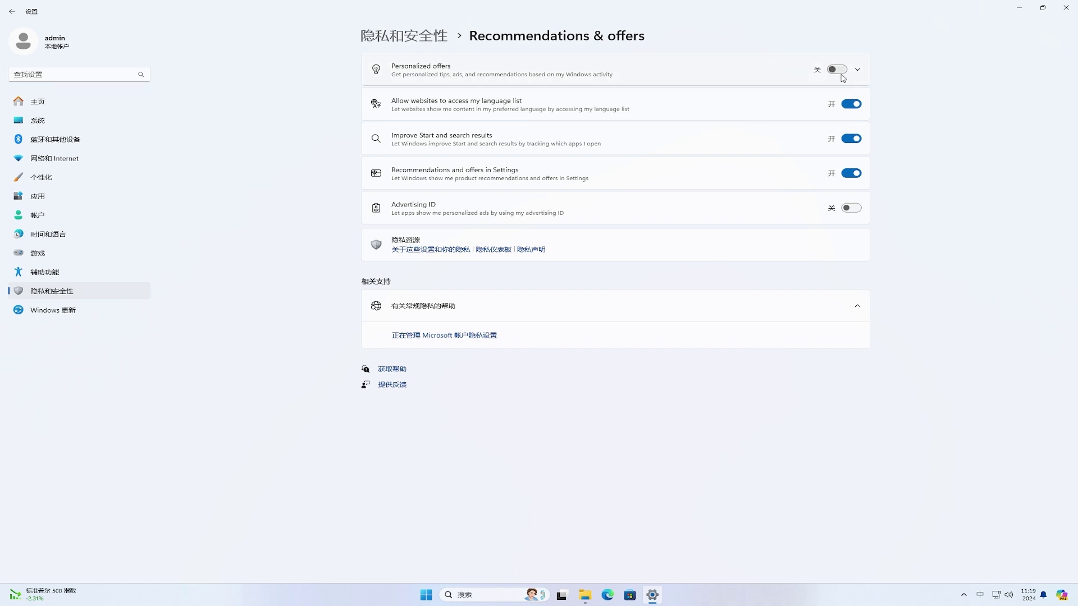
left_click(859, 70)
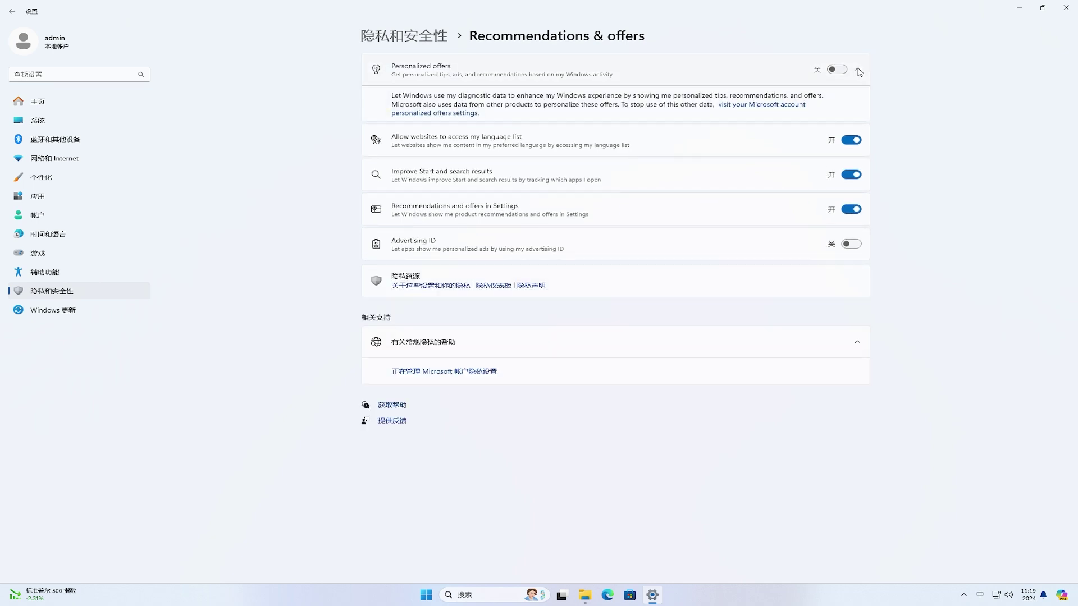